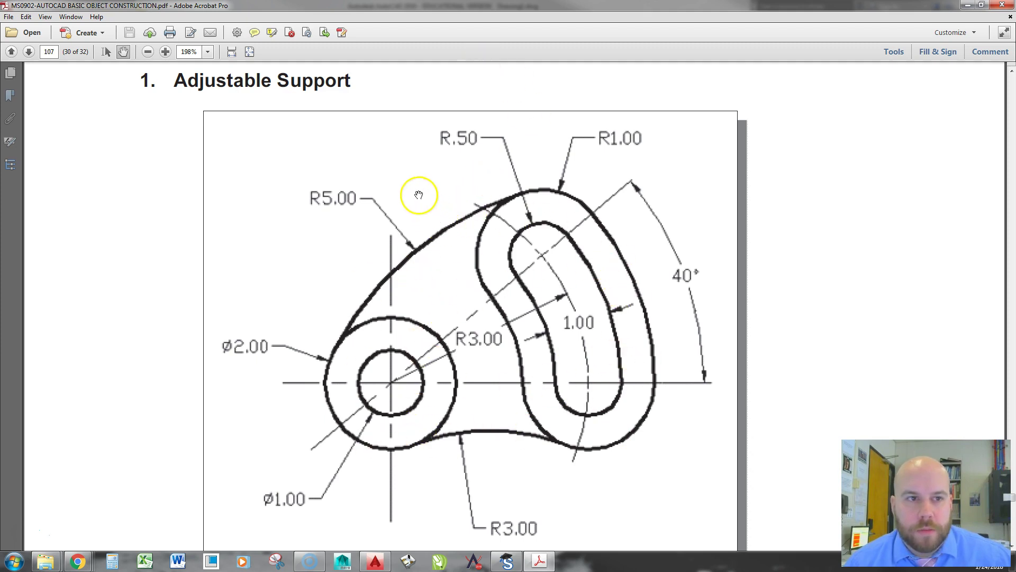
- Switch to AutoCAD and draw a circle with a radius of 1 centred at 0,0
scroll(432, 196, "down", 1)
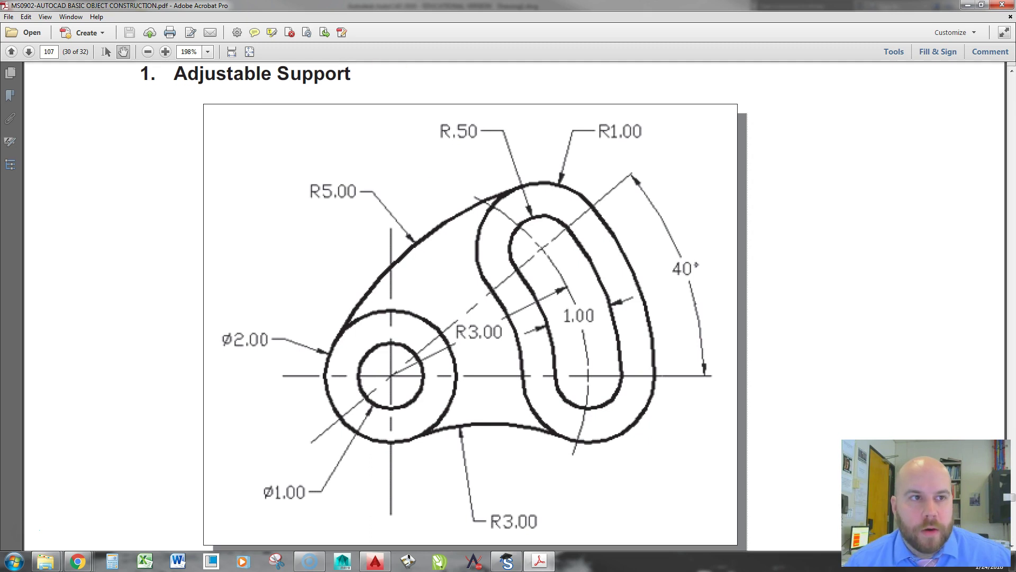
key("super+Down")
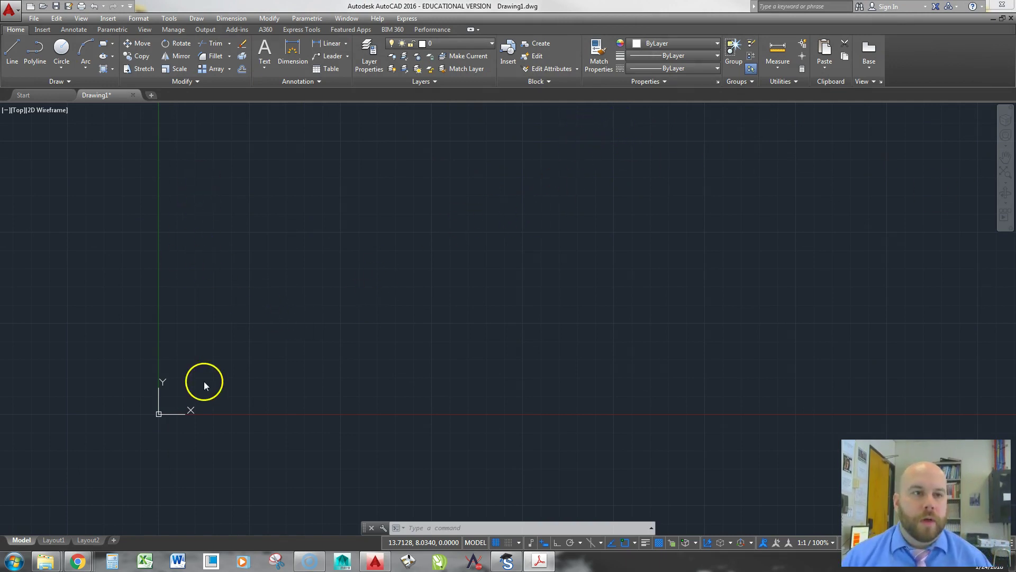
mouse_move(269, 372)
middle_mouse_down()
mouse_move(404, 338)
mouse_move(504, 375)
mouse_move(425, 376)
middle_mouse_up()
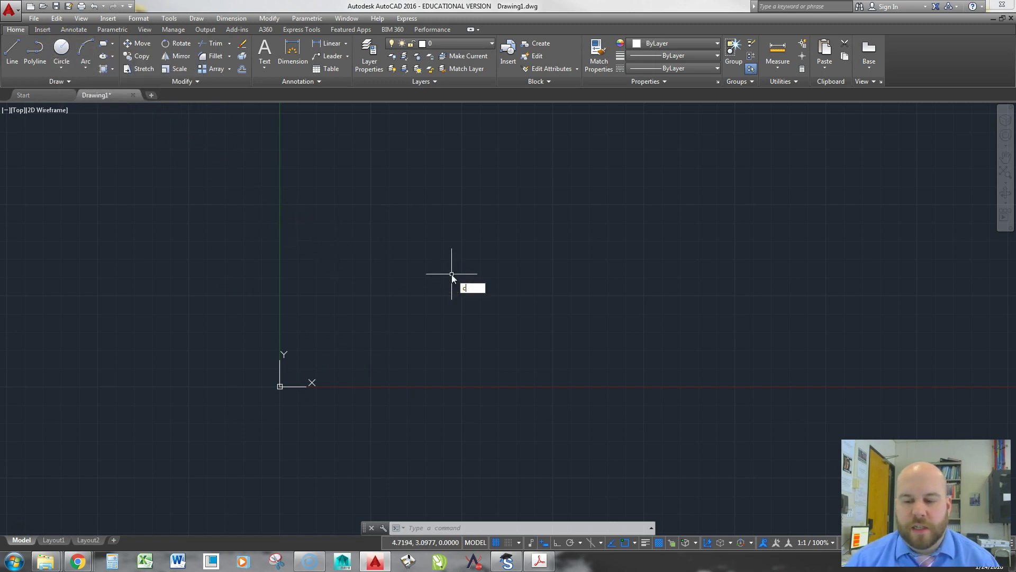
key("Return")
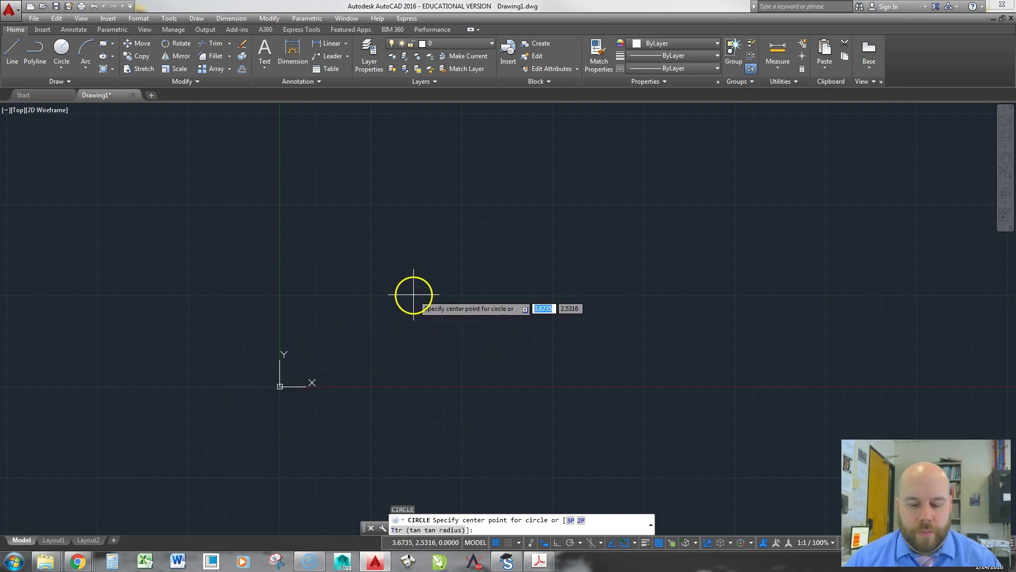
type("0,0")
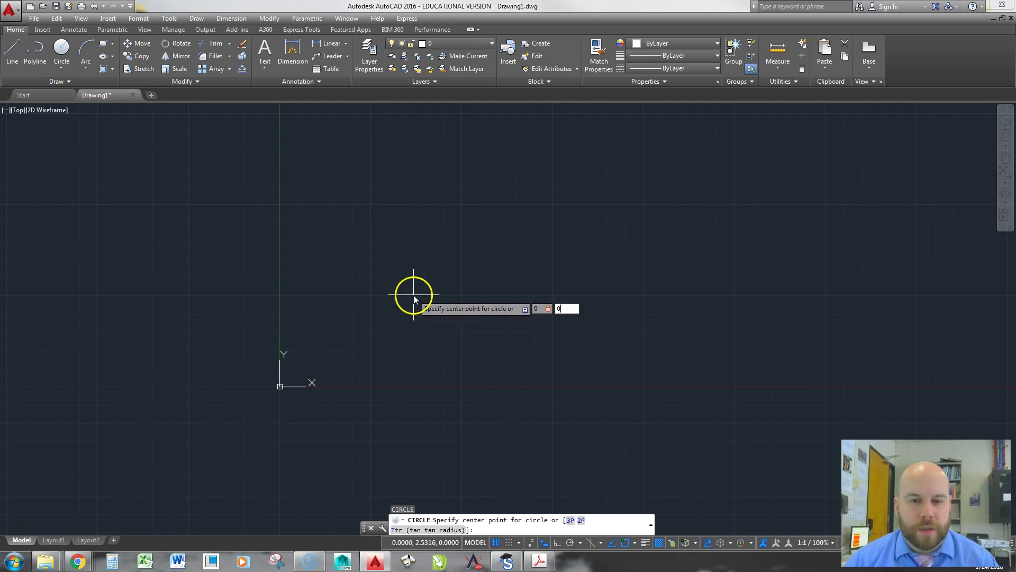
key("Return")
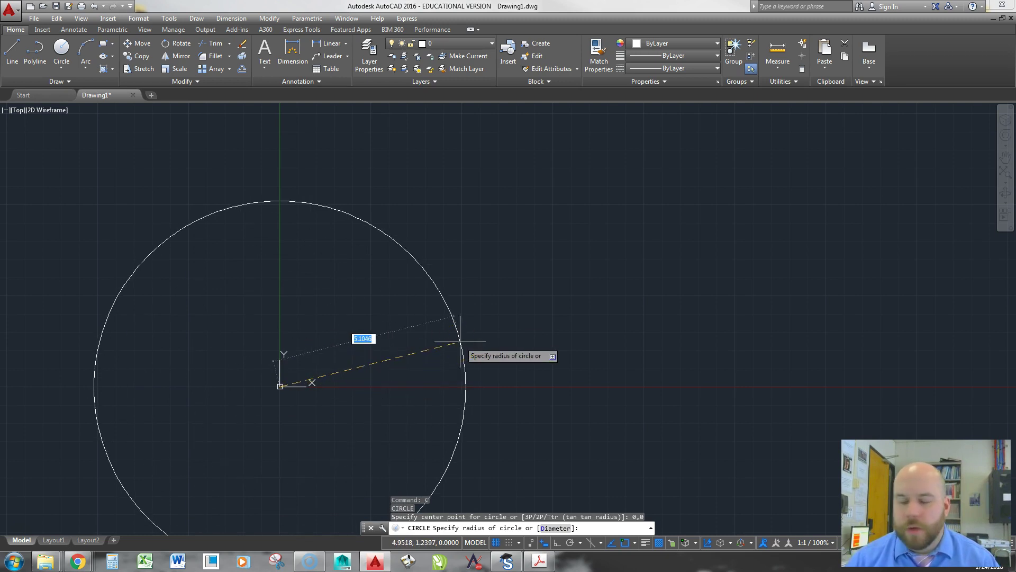
type("1")
key("Return")
- Draw a concentric circle with a radius of .5 at the origin inside the existing circle
key("Return")
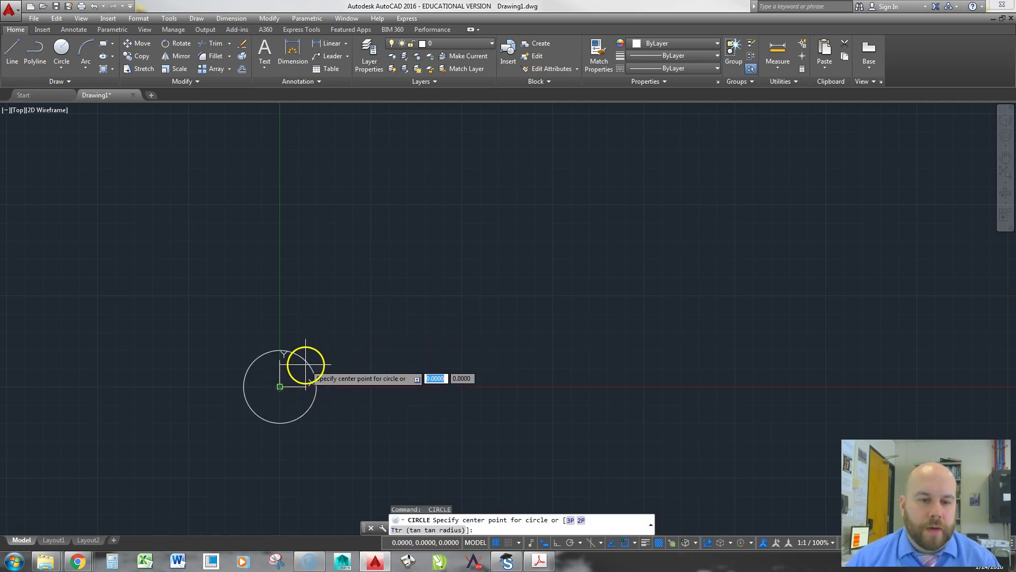
left_click(279, 386)
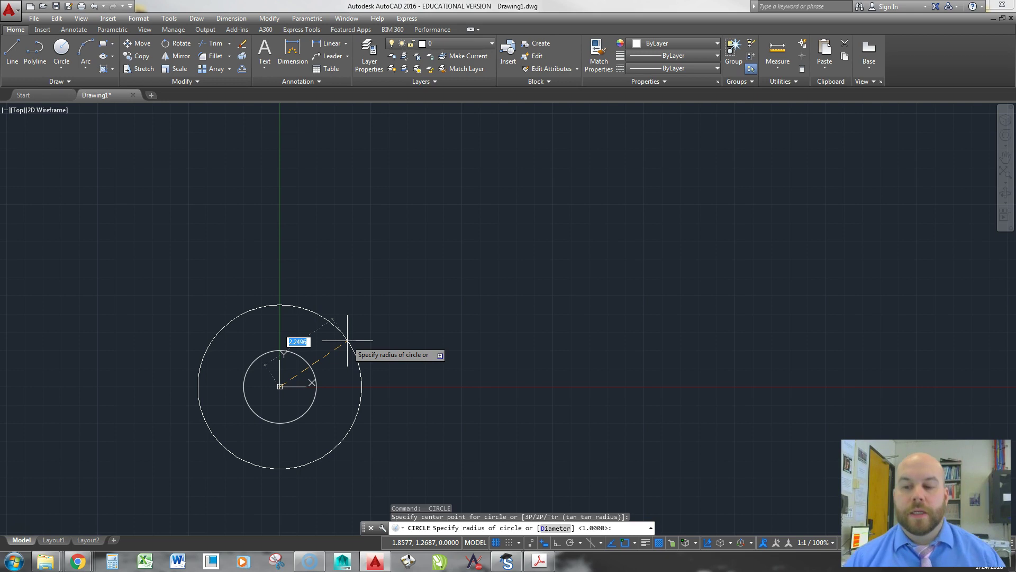
type(".5")
key("Return")
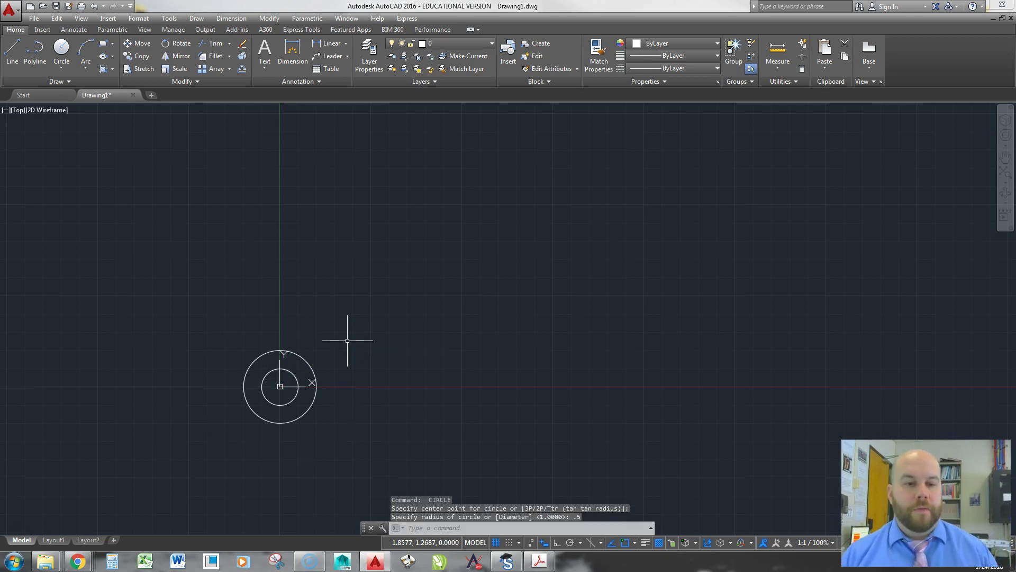
- Draw a horizontal line 3 units long in the positive X direction from the circles' centre, using Ortho mode
key("alt+Tab")
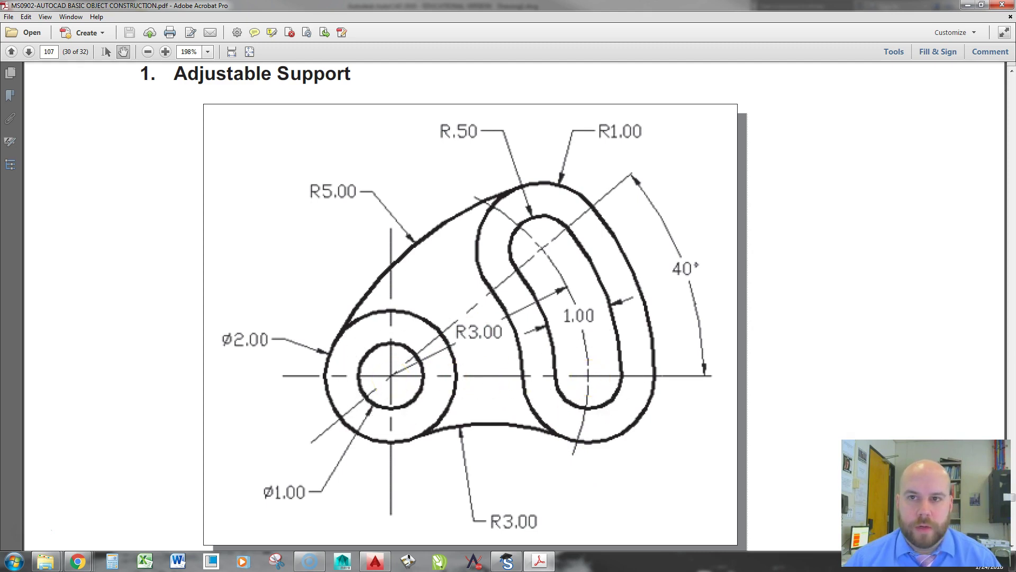
key("alt+Tab")
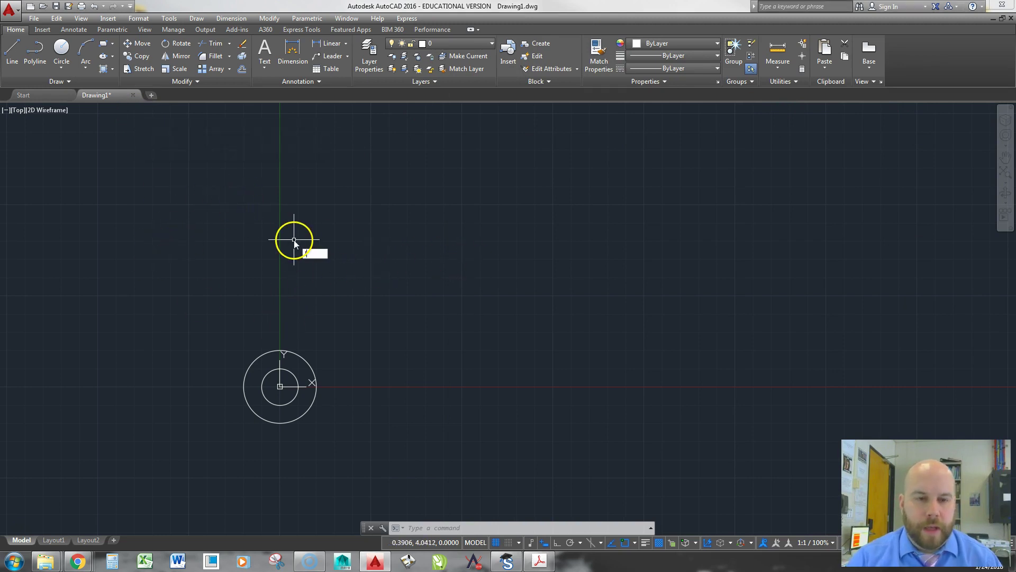
key("Return")
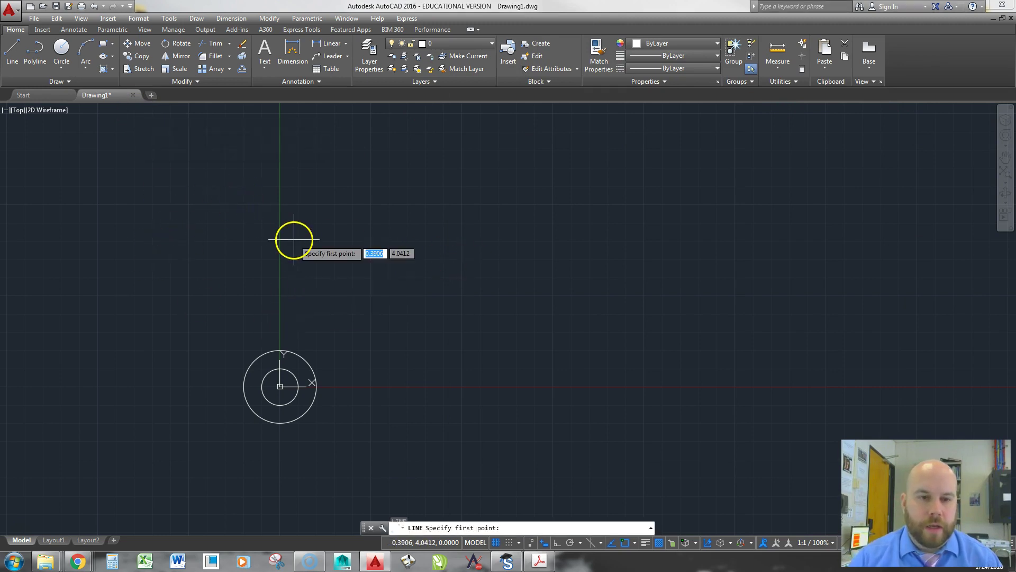
left_click(280, 386)
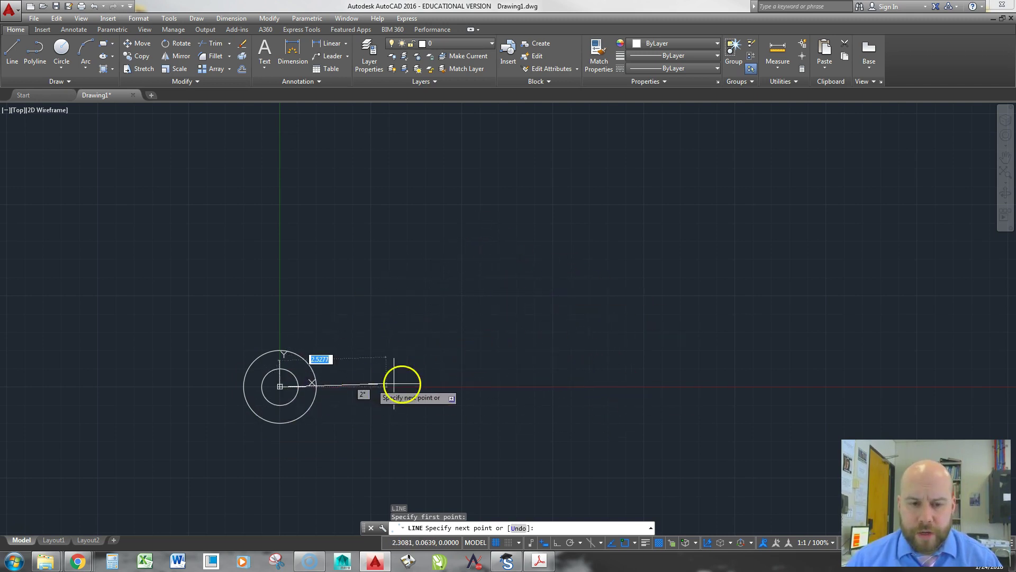
left_click(557, 543)
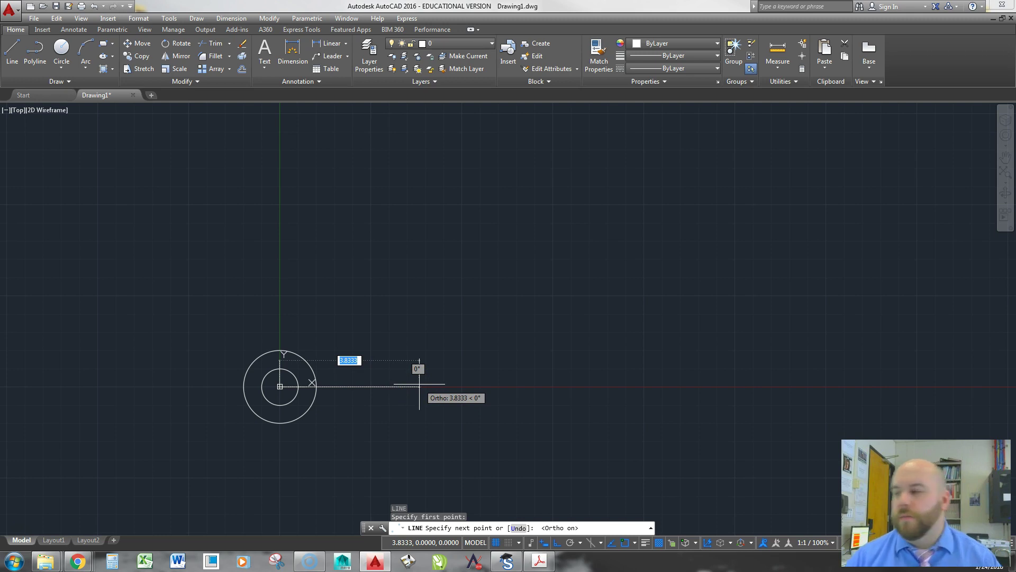
type("3")
key("Return")
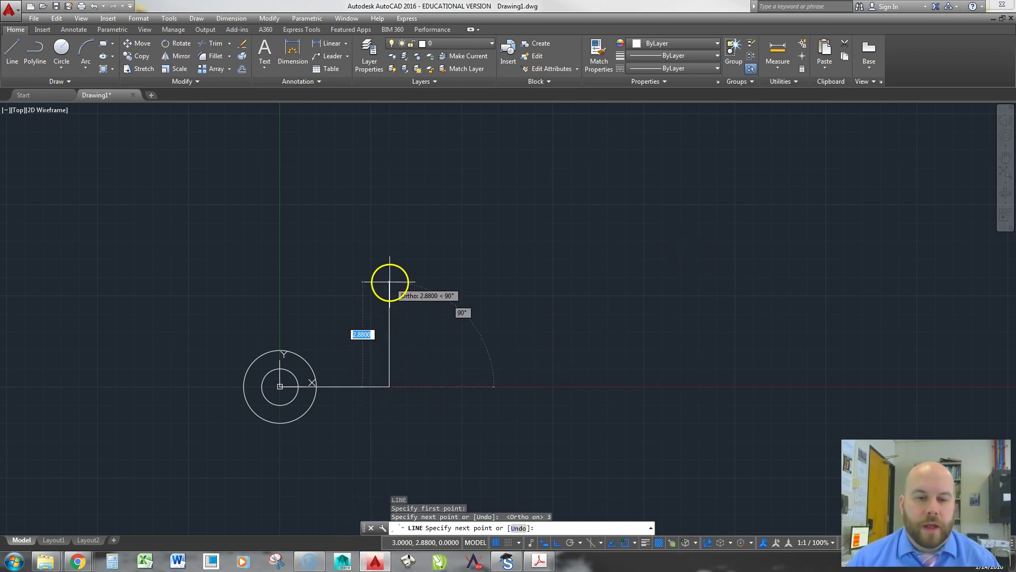
key("Return")
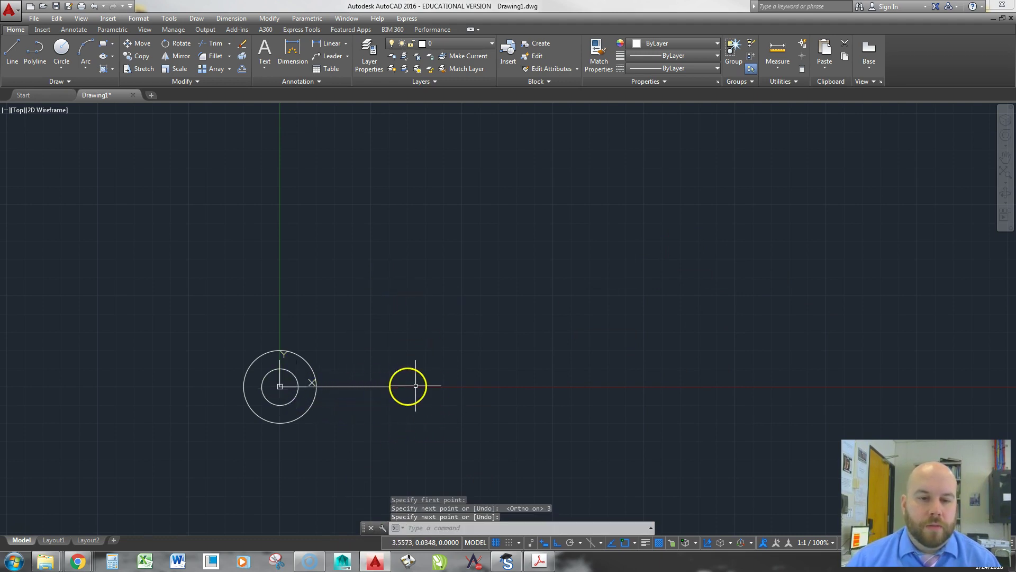
- Turn Ortho mode off and draw a line 3 units long at 40° from the circles' centre
left_click(557, 543)
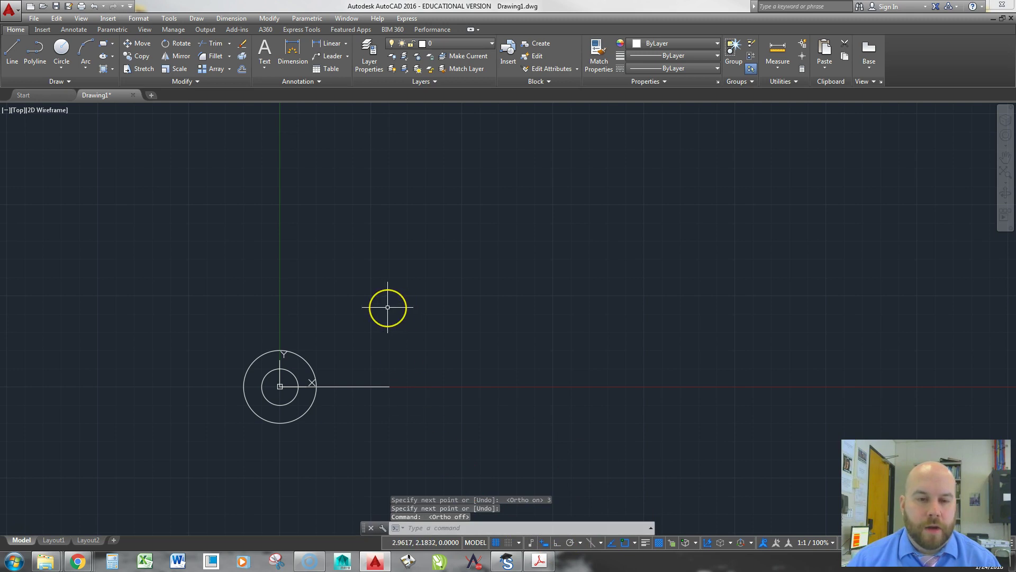
key("Return")
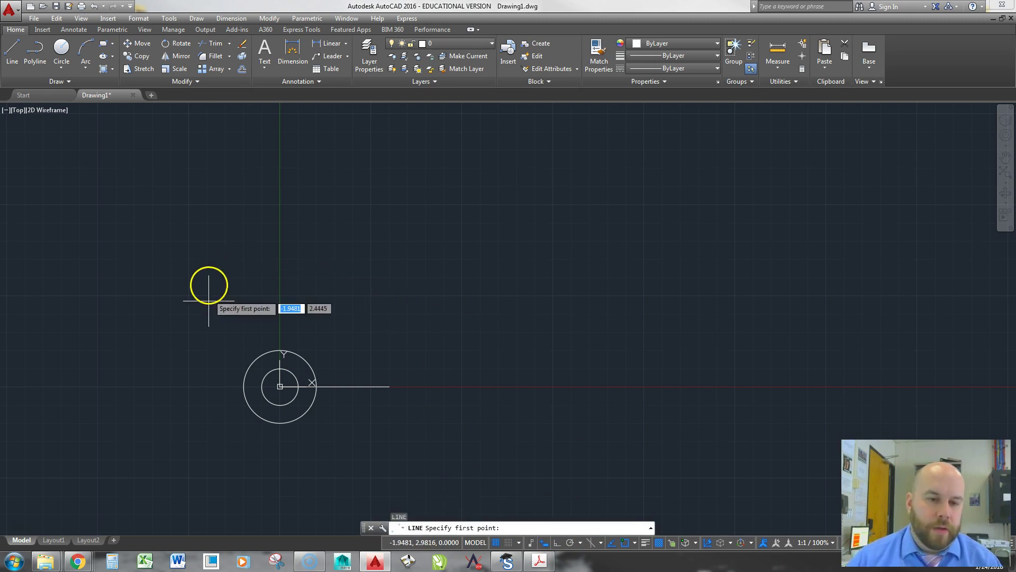
left_click(280, 386)
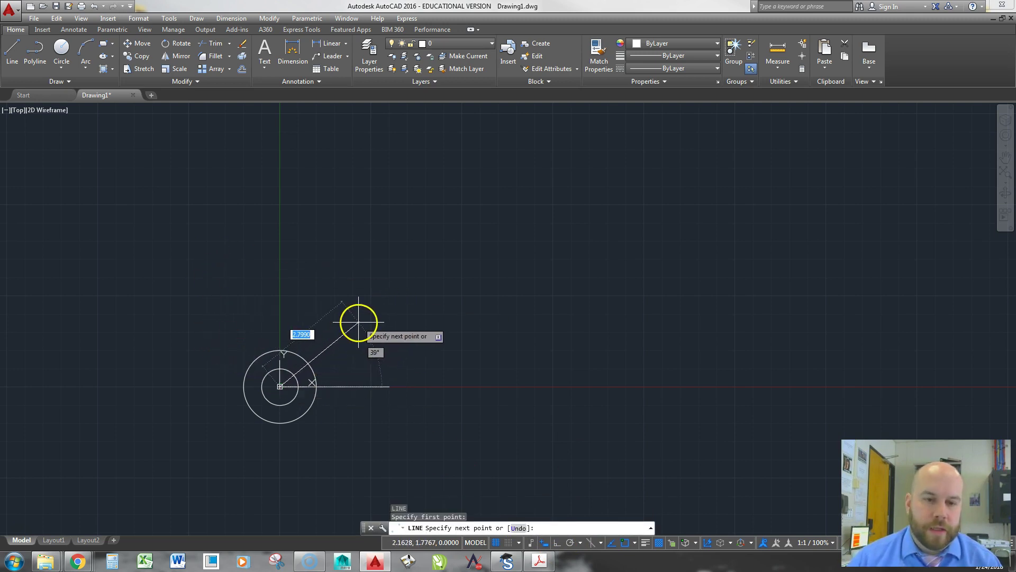
key("alt+Tab")
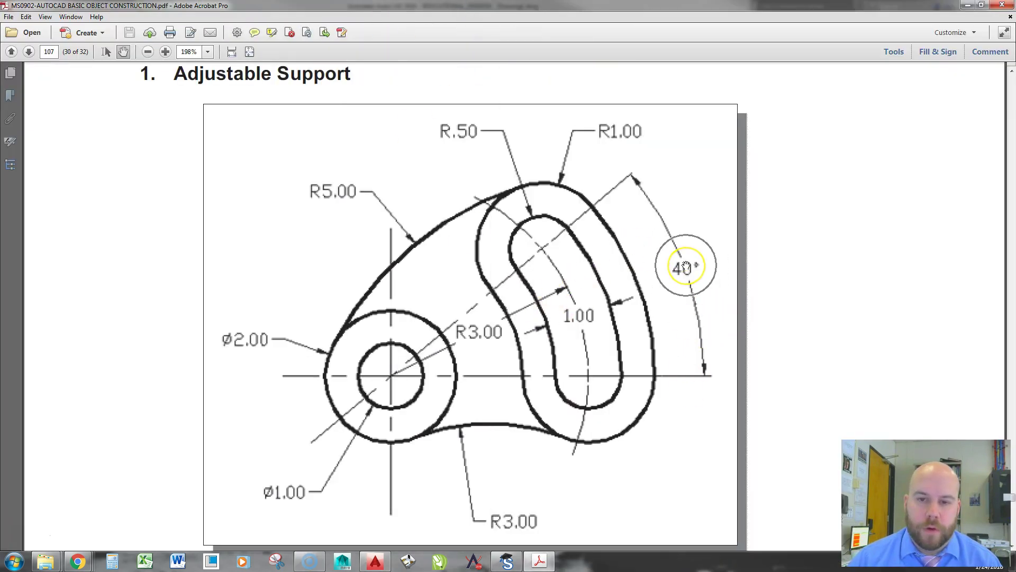
key("alt+Tab")
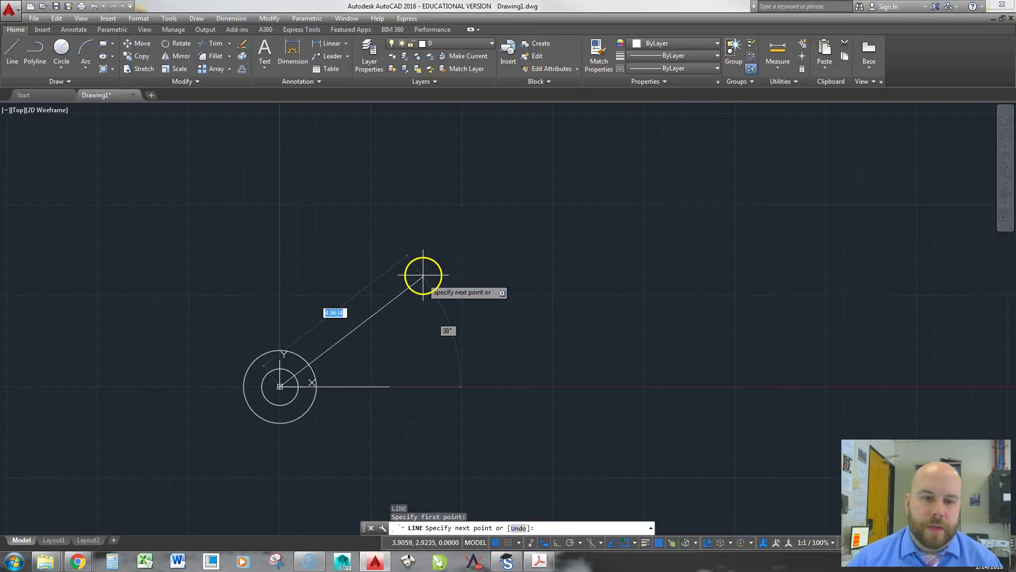
key("F8")
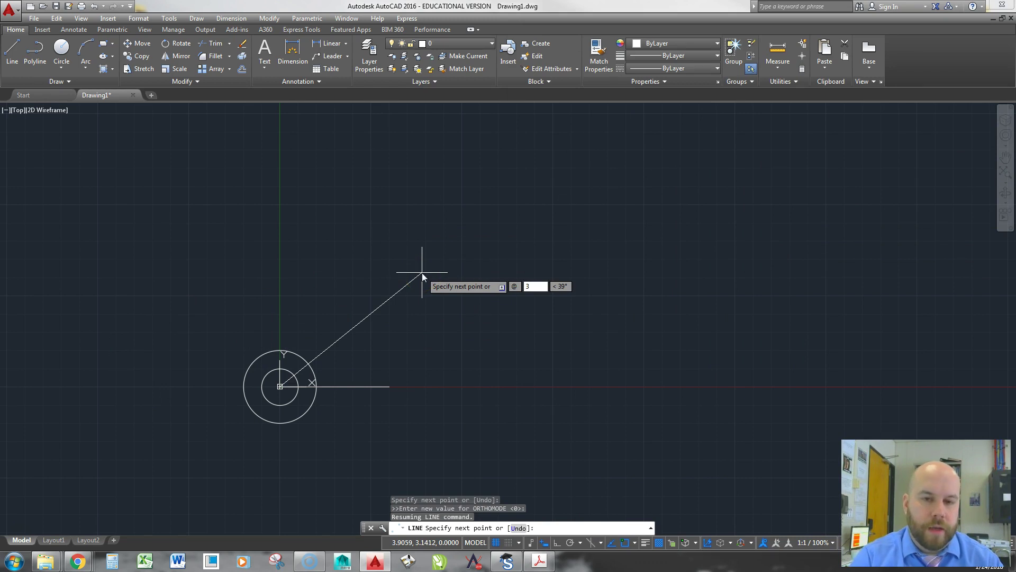
key("Tab")
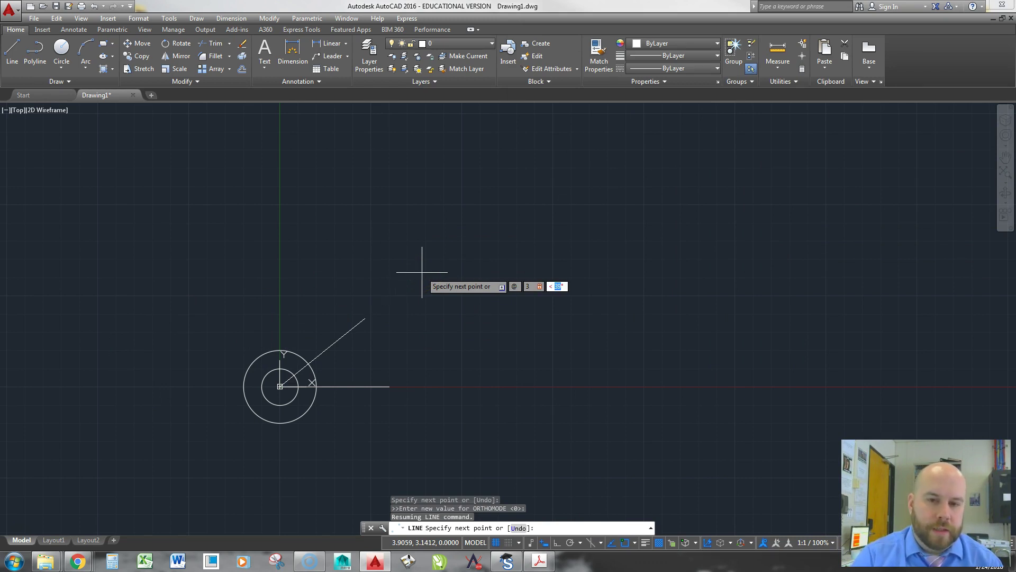
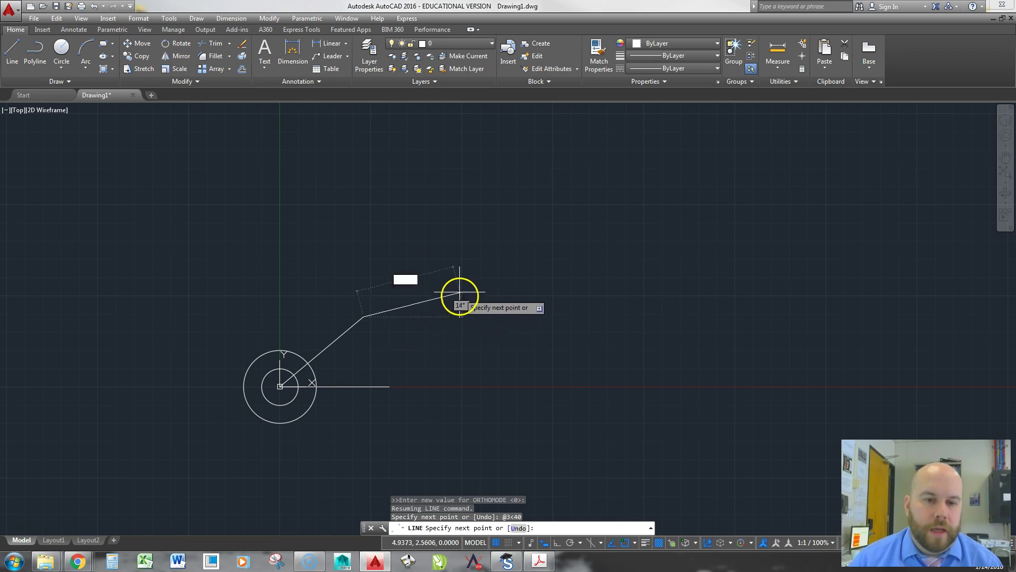
key("Return")
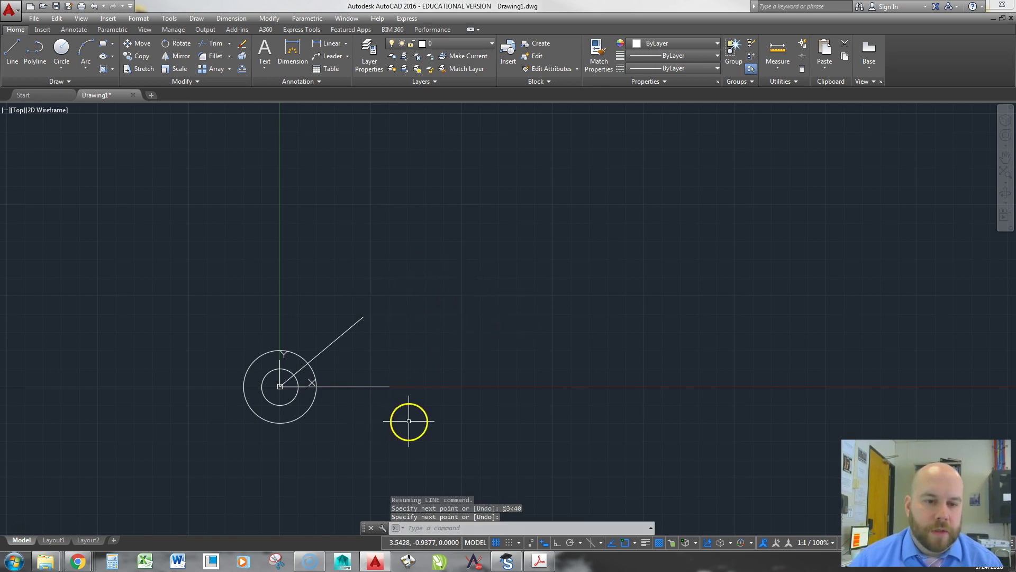
- Draw a circle with a radius of 1 centred on the free end of the 40° line
middle_click_drag(408, 422, 456, 420)
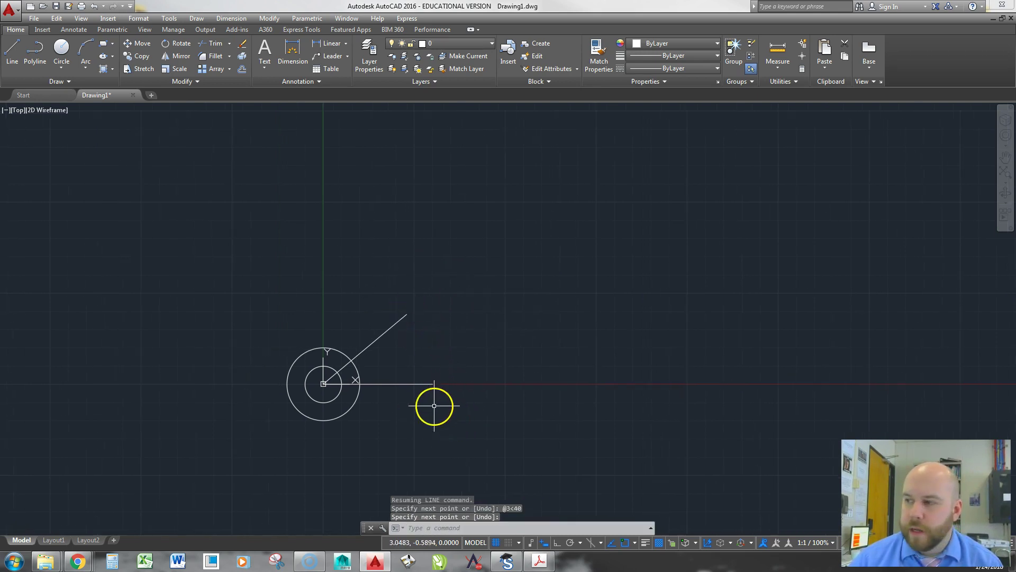
key("alt+Tab")
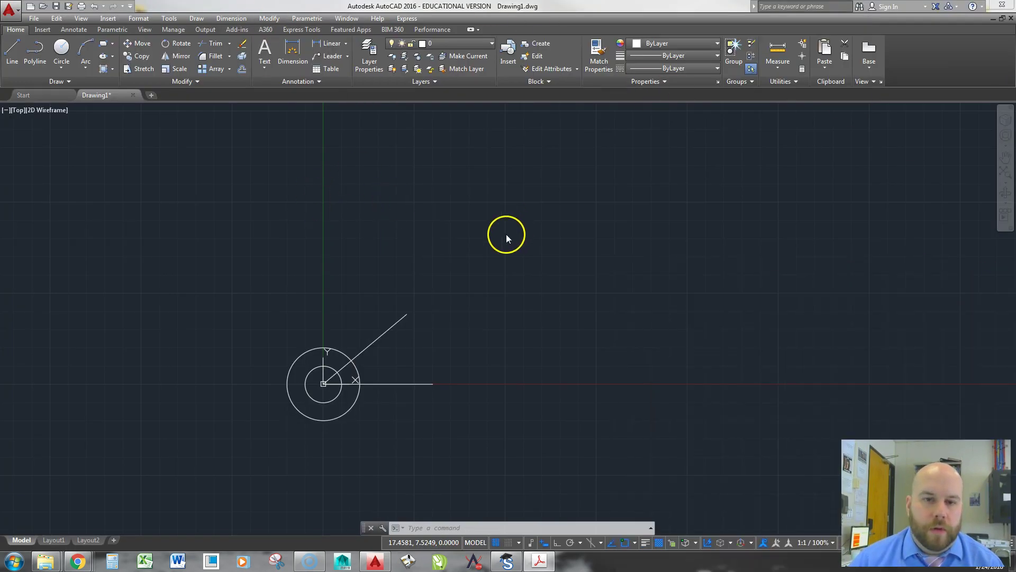
type("c")
key("Return")
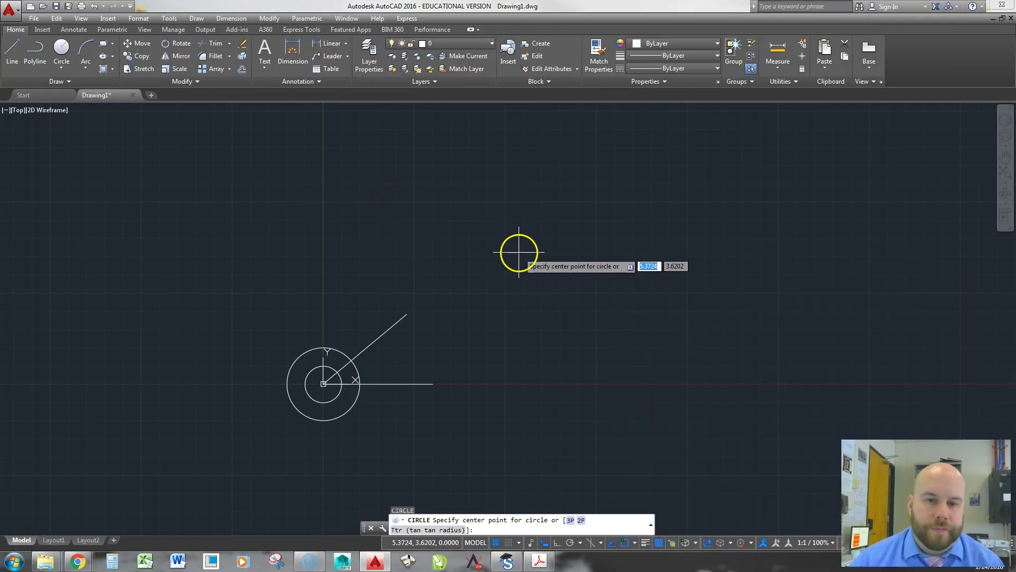
left_click(407, 314)
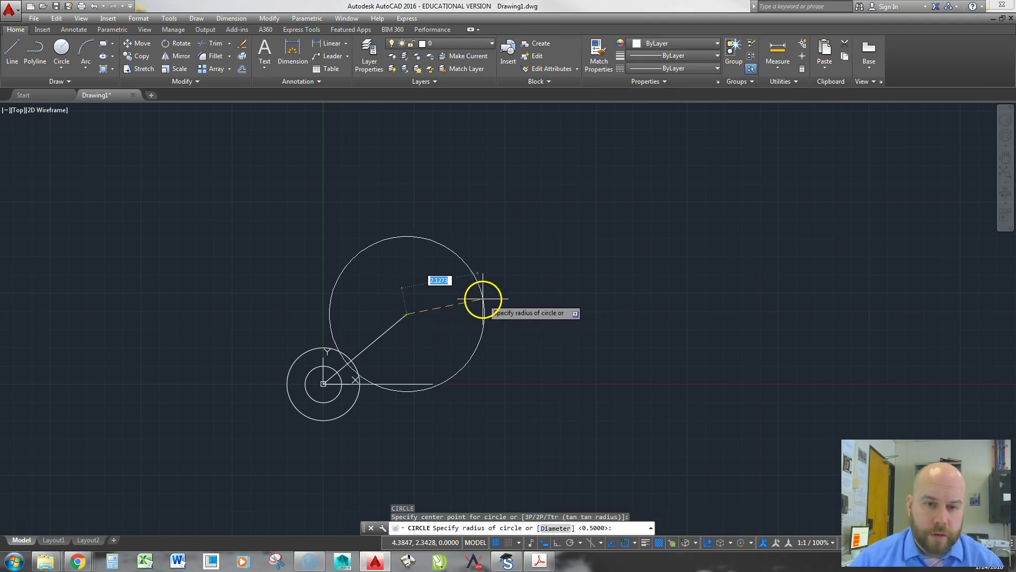
type("1")
key("Return")
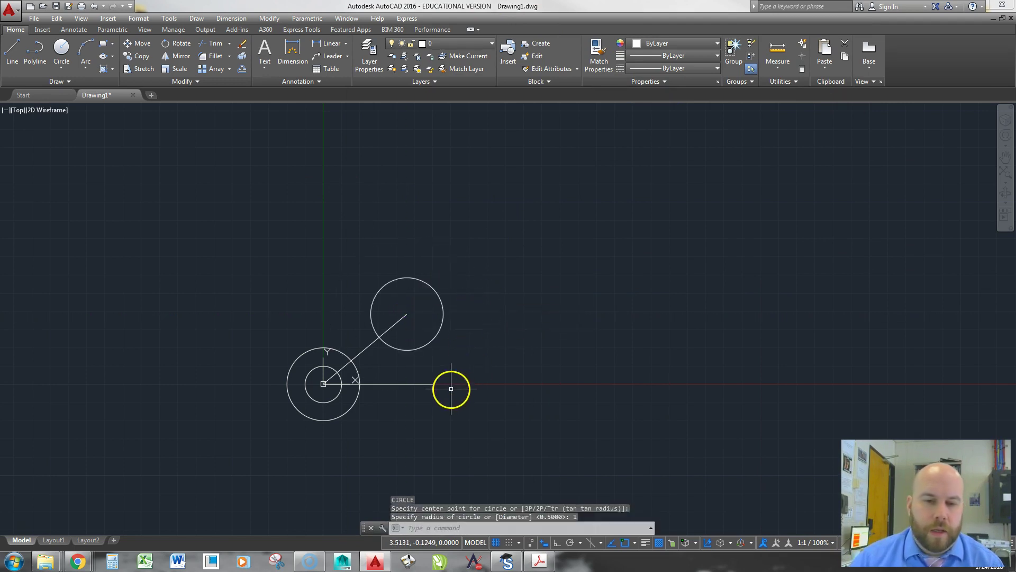
- Draw a circle with a radius of 1 centred on the free end of the horizontal line
key("Return")
left_click(432, 384)
type("1")
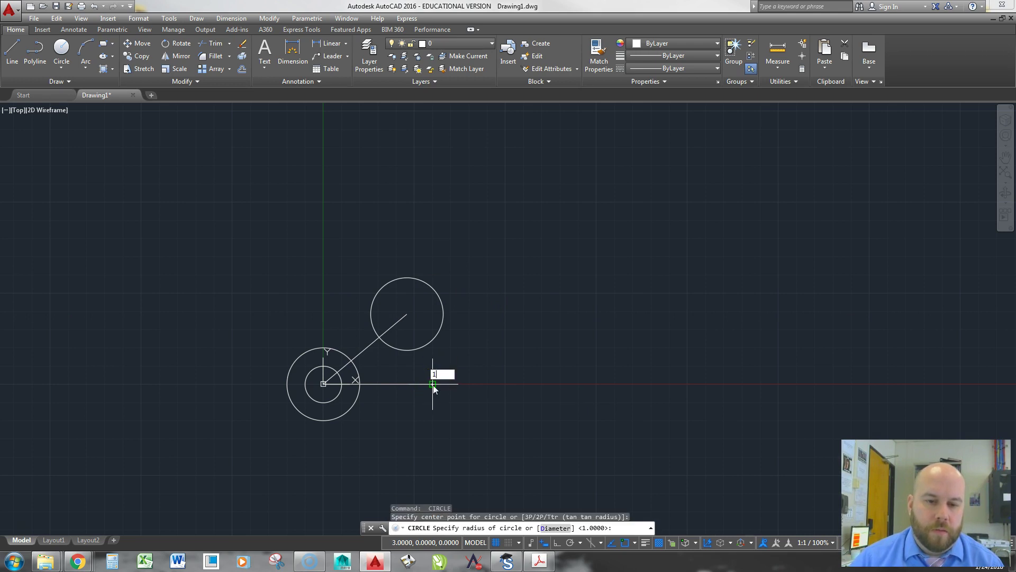
key("Return")
- Confirm the circle with radius 1, and draw circles with radius .5 centred on the free ends of the 40° and horizontal lines
key("Return")
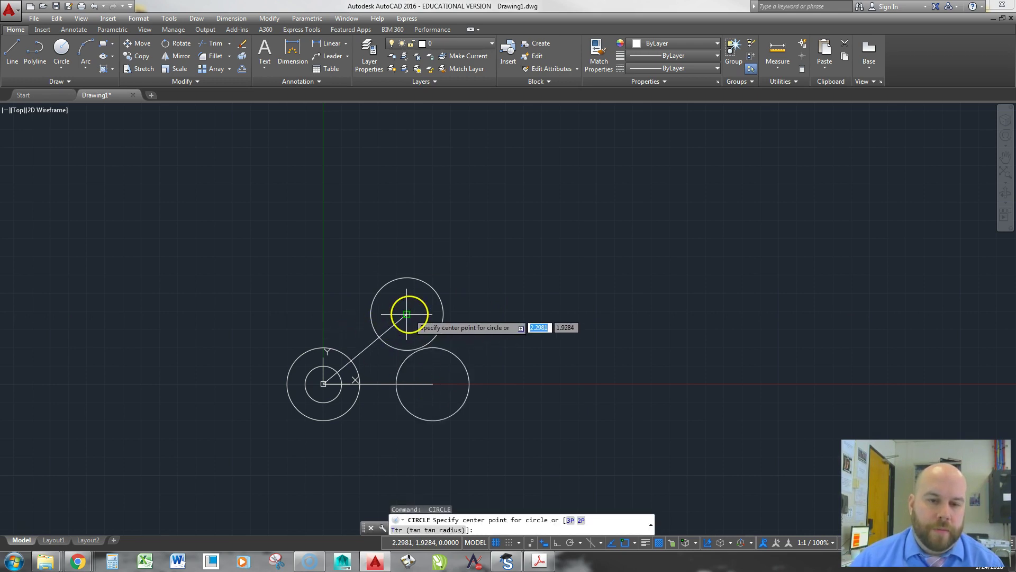
left_click(406, 314)
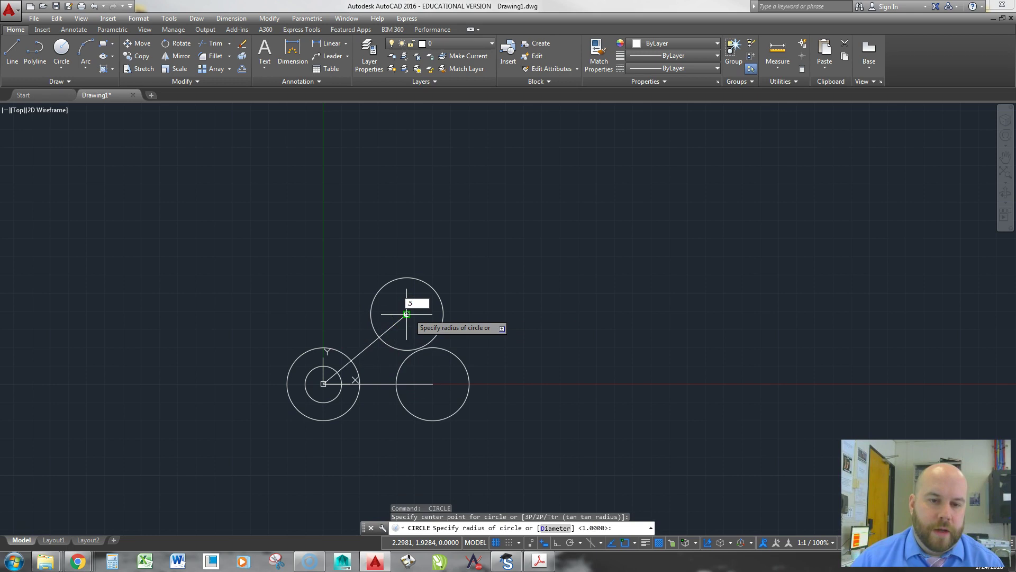
key("Return")
key("Return")
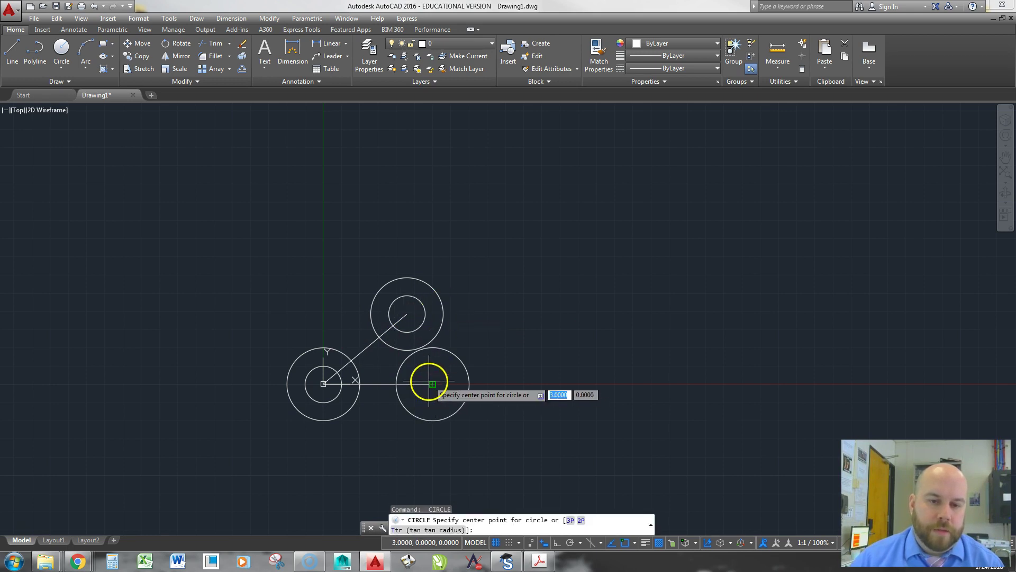
left_click(433, 383)
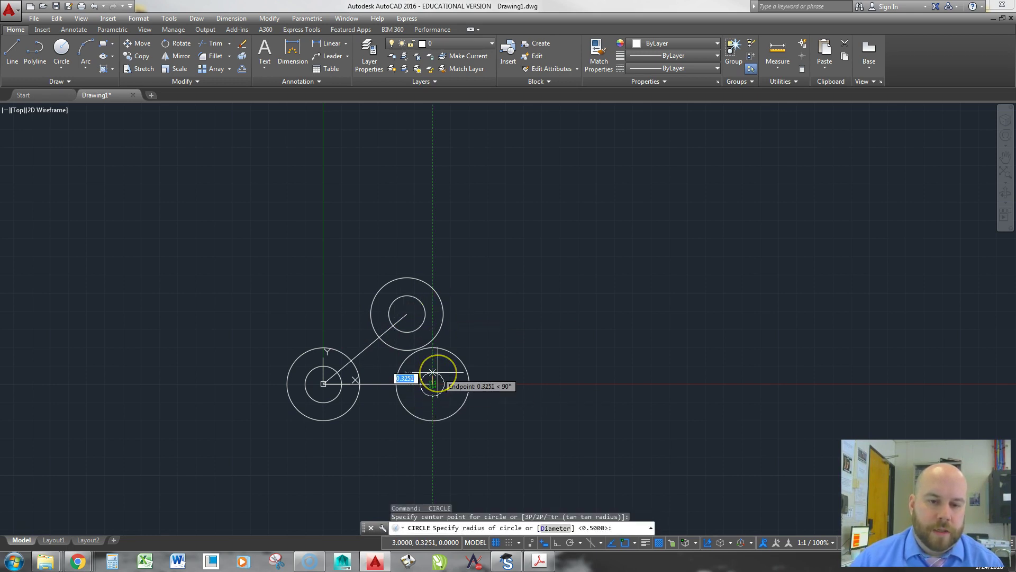
type(".5")
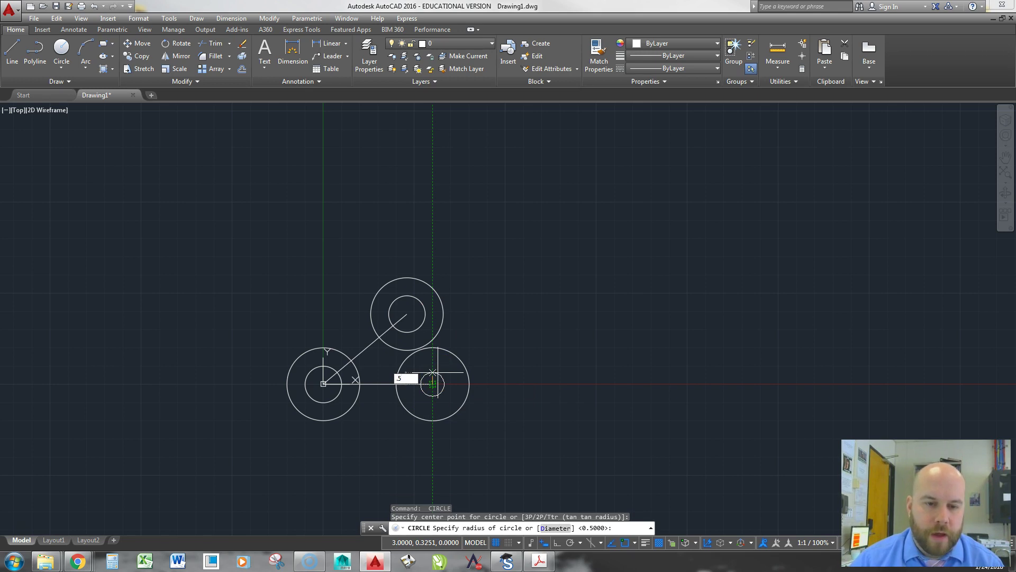
key("Return")
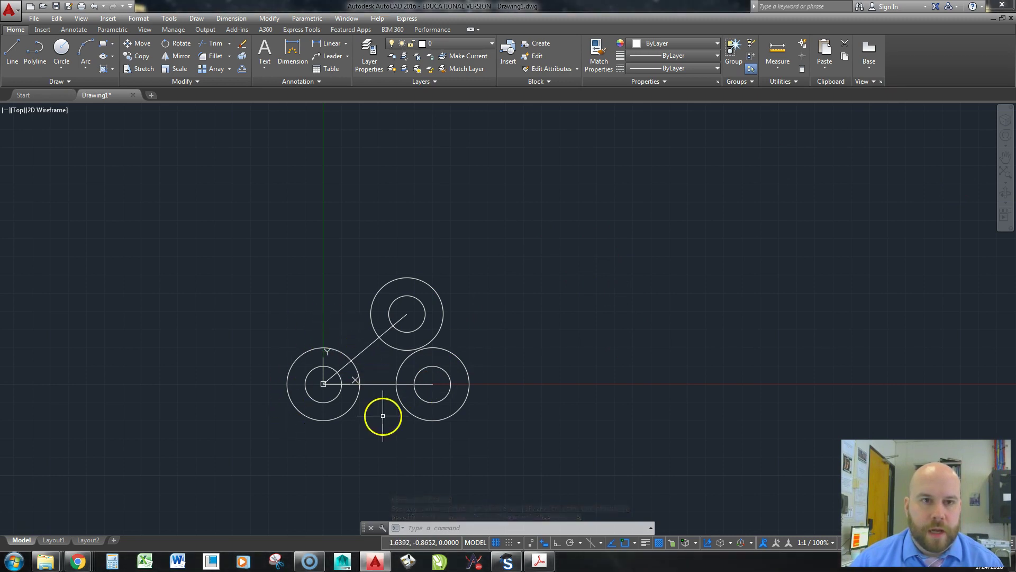
- Erase the horizontal and 40° construction lines that connect the circle centres
type("e")
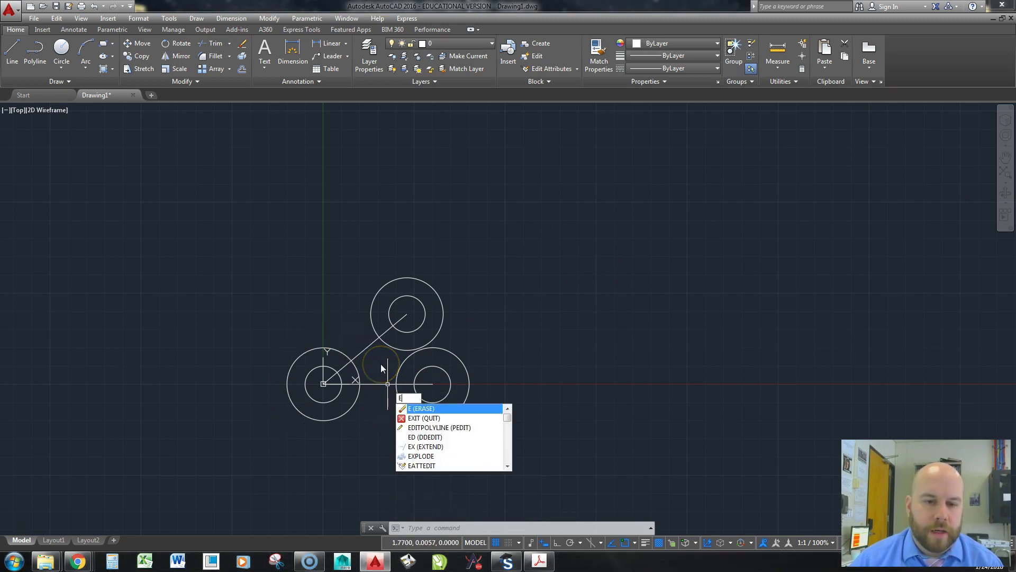
key("Return")
left_click(365, 382)
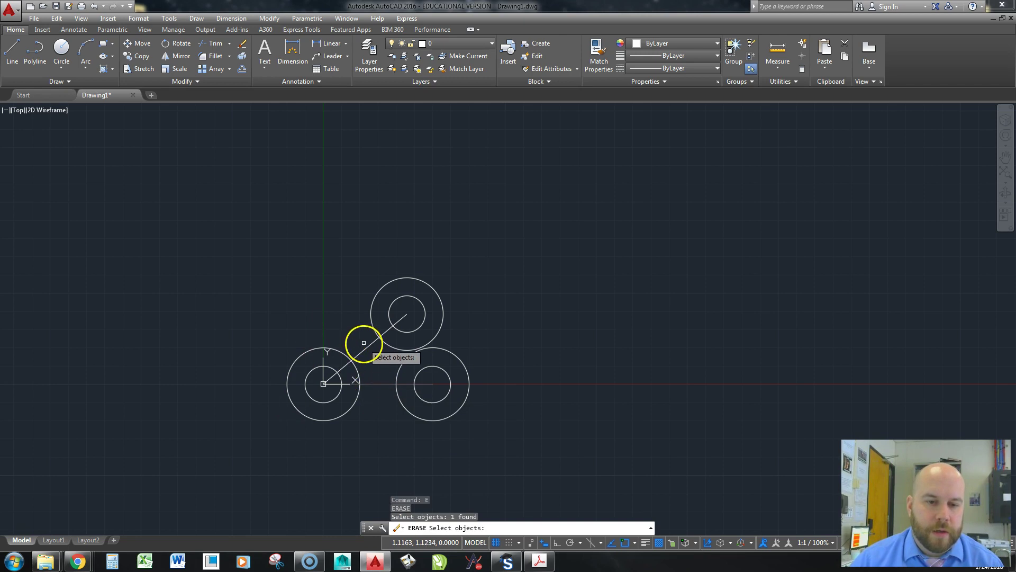
left_click(367, 349)
key("Return")
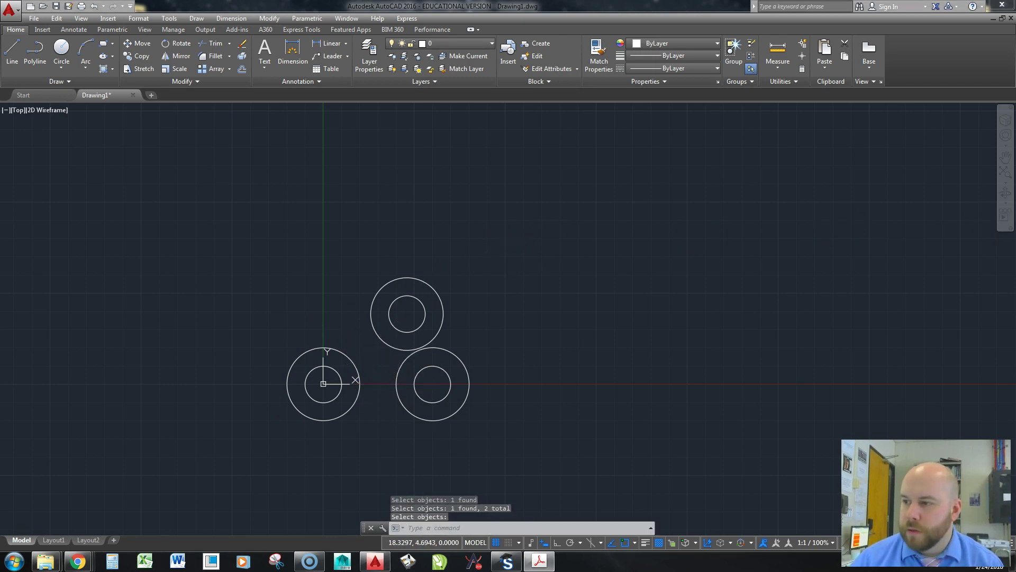
- Switch to the PDF exercise in Adobe Acrobat, examine the R3.00 arc and its tangent points on the Adjustable Support, and return to AutoCAD
key("alt+Tab")
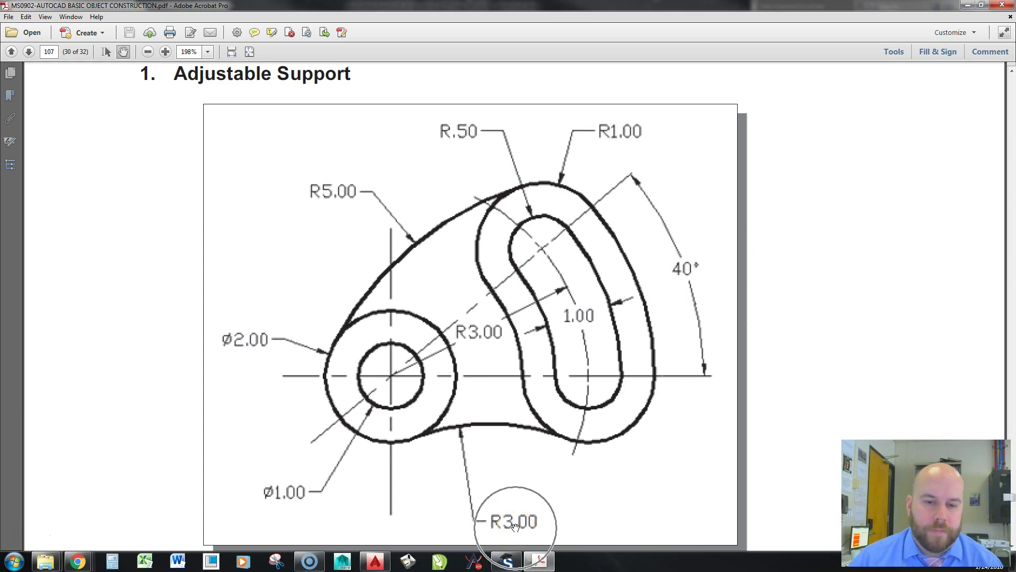
left_click_drag(510, 485, 517, 429)
scroll(467, 460, "up", 3)
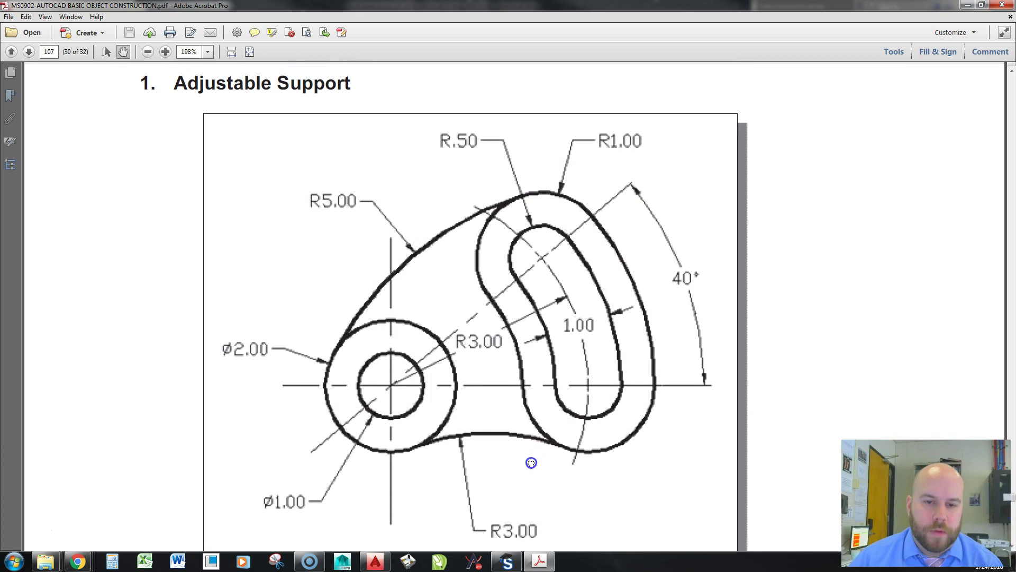
left_click_drag(532, 455, 533, 452)
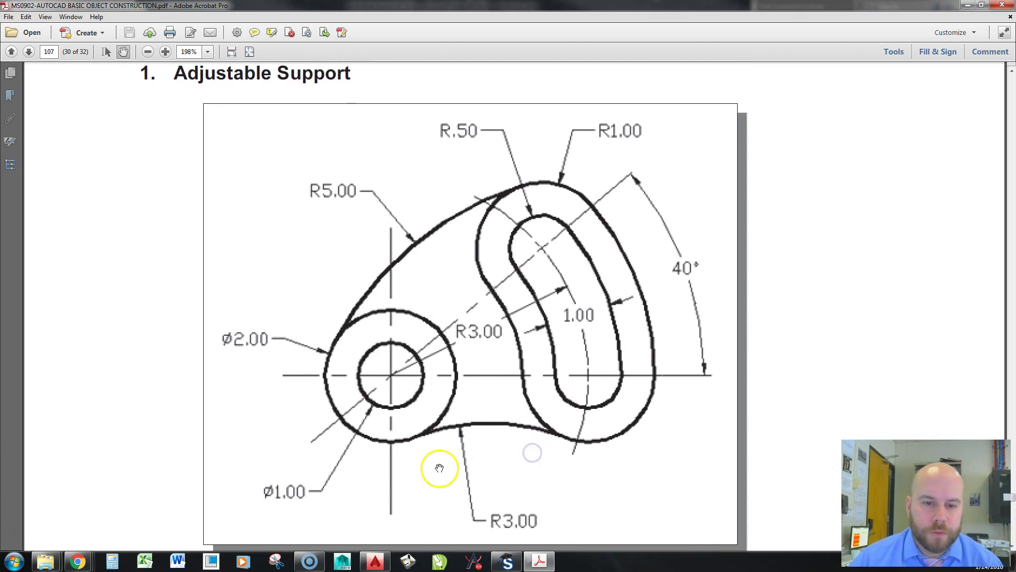
left_click(418, 435)
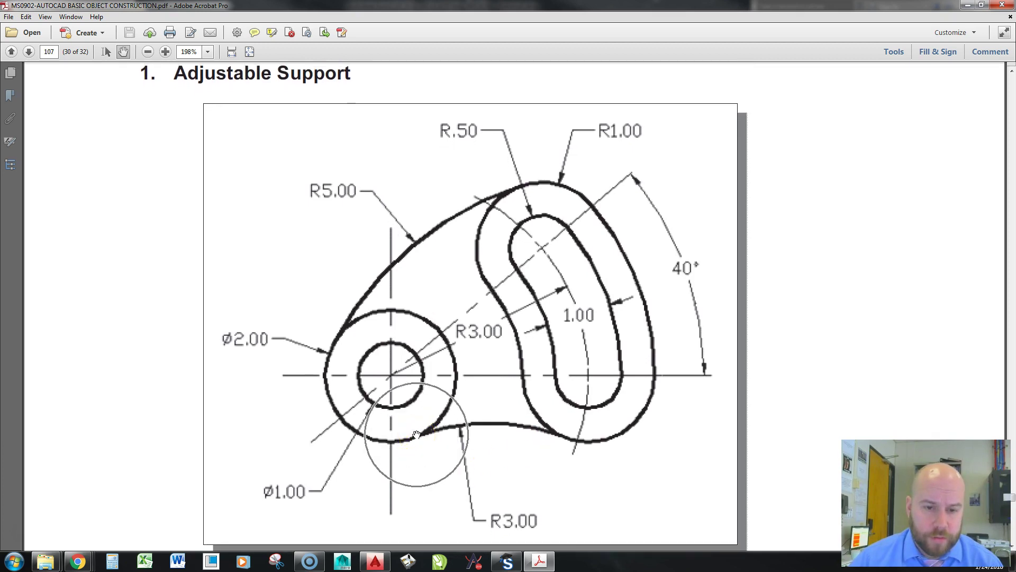
left_click(415, 436)
left_click(552, 436)
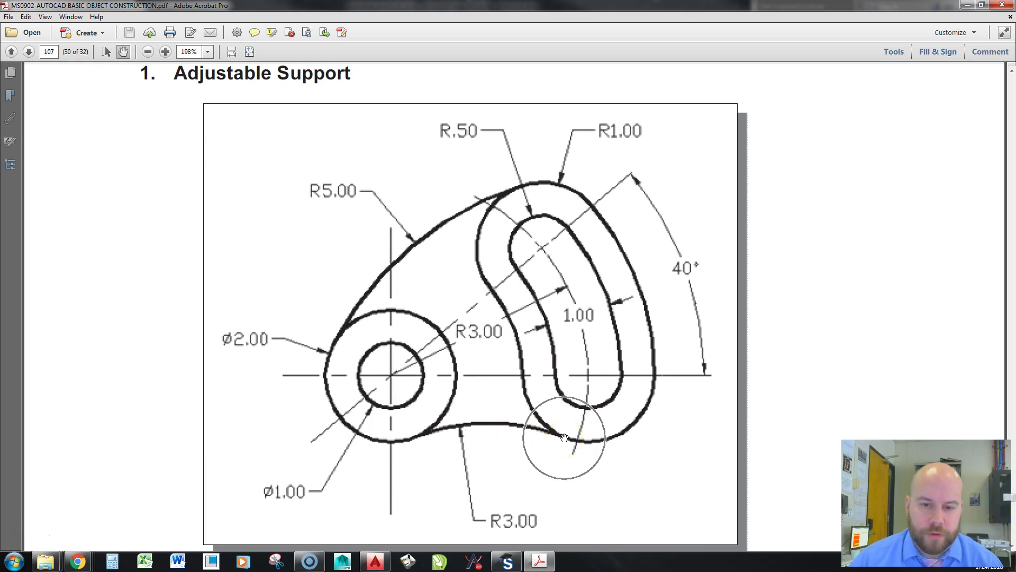
left_click(539, 561)
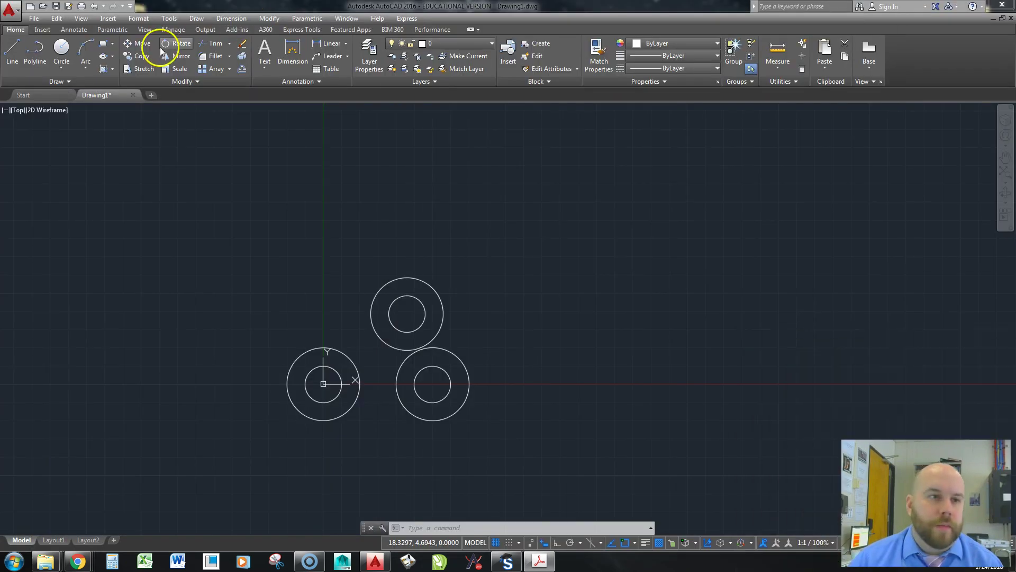
- Draw a Tan, Tan, Radius circle with a radius of 3 tangent to the undersides of the hub's outer circle and the lower slot-end's outer circle
left_click(68, 66)
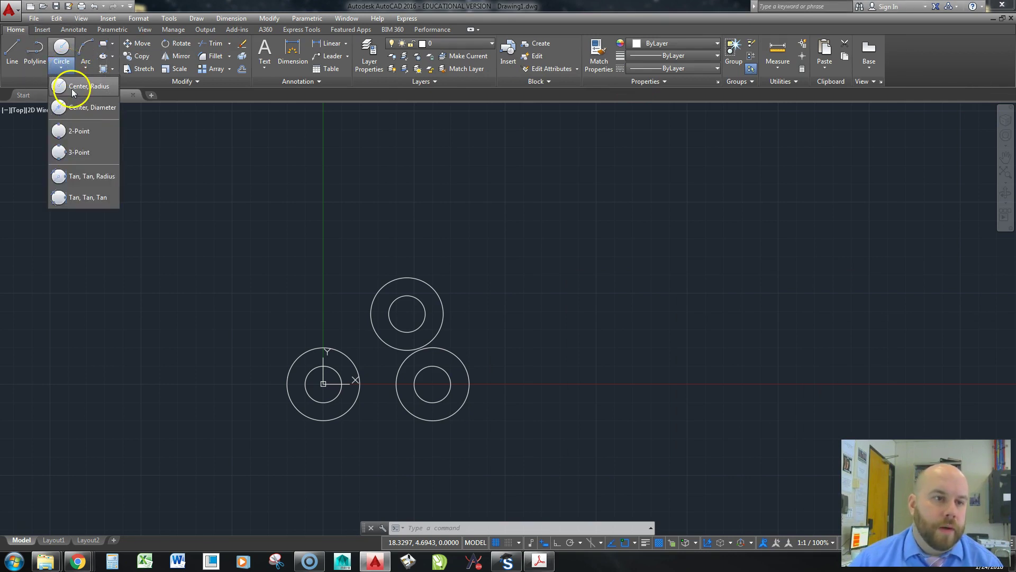
left_click(83, 178)
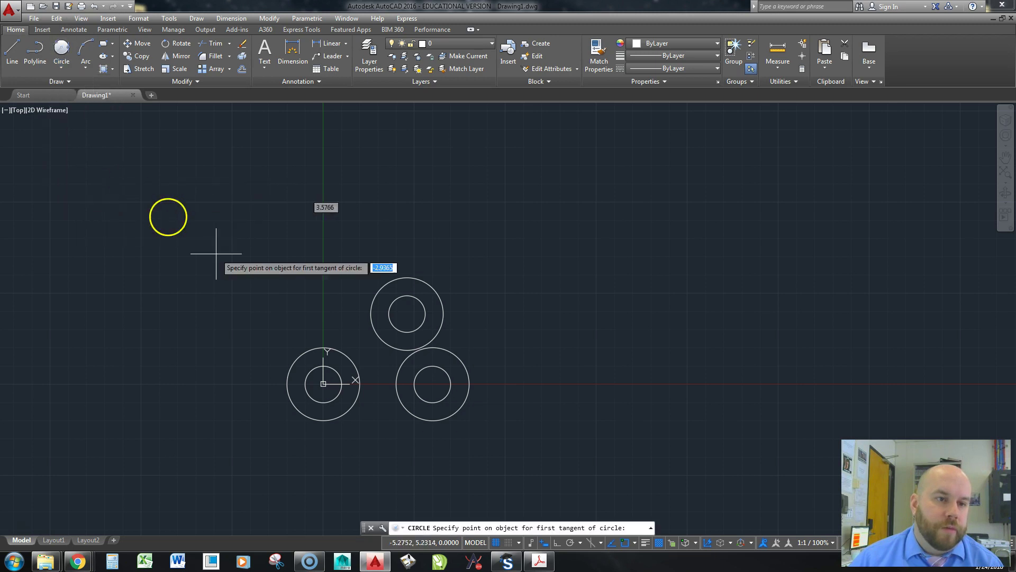
left_click_drag(998, 329, 153, 1)
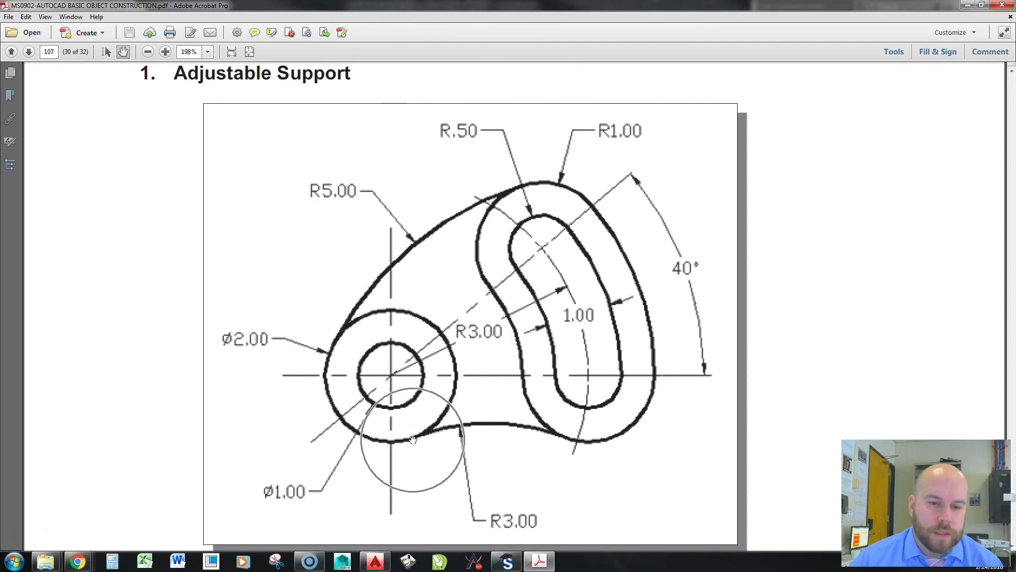
left_click(551, 435)
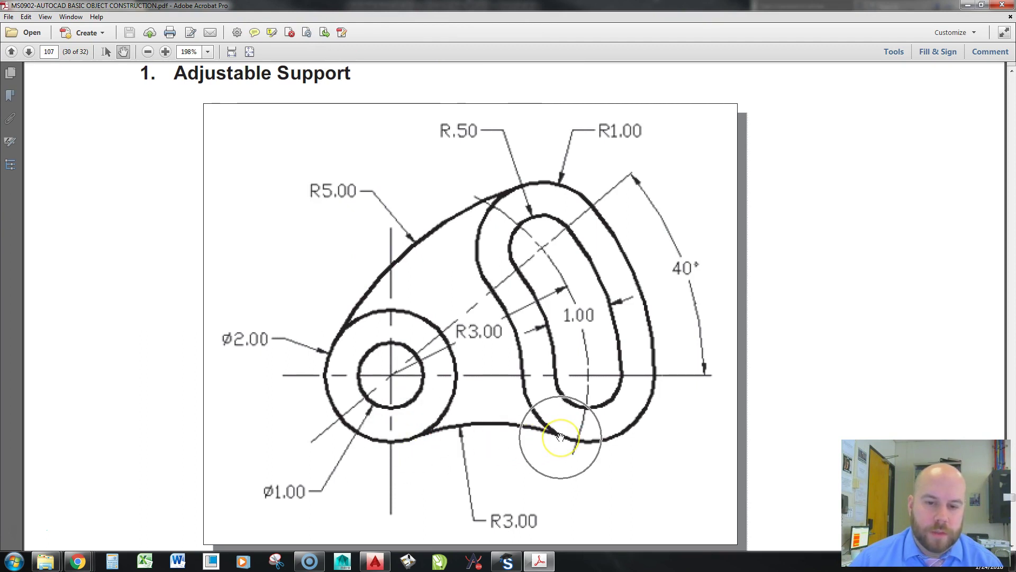
key("alt+Tab")
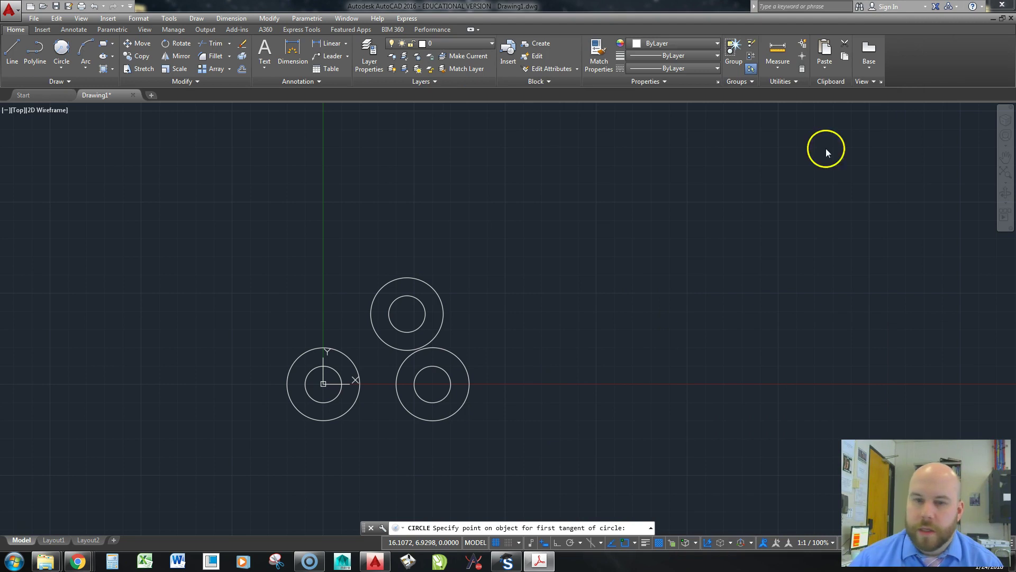
left_click(338, 419)
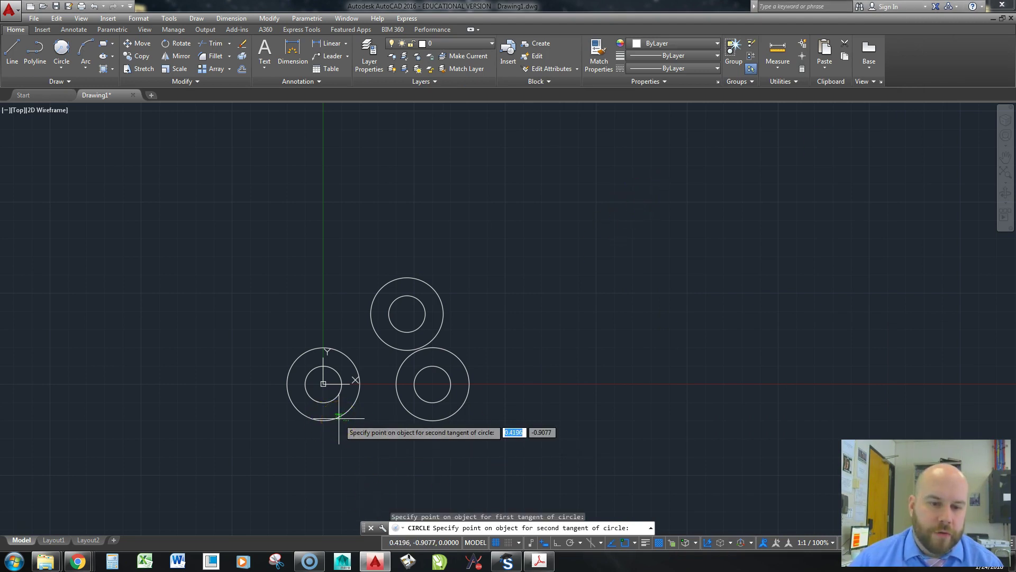
left_click(412, 418)
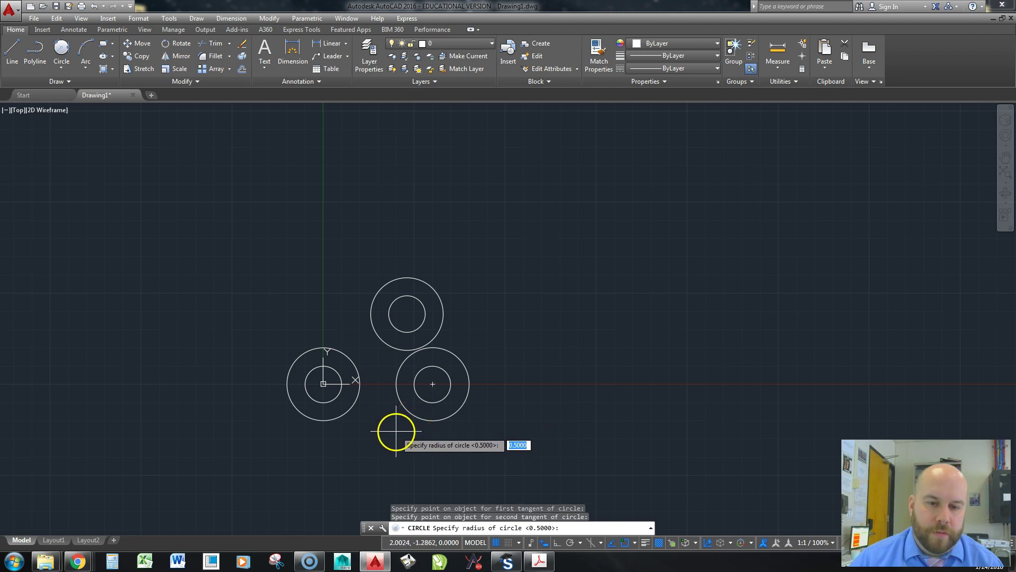
type("3")
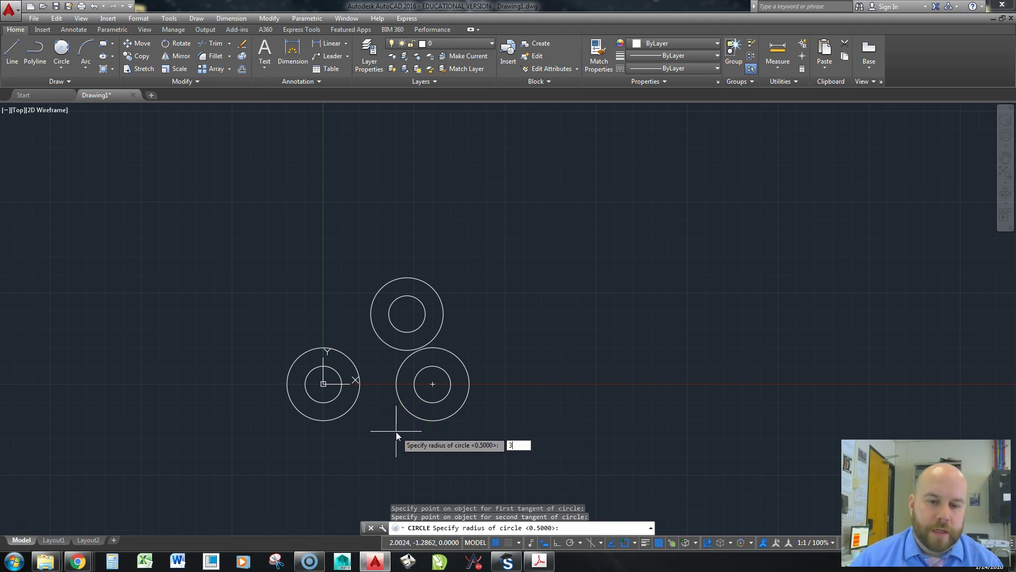
key("Return")
middle_click_drag(569, 411, 657, 256)
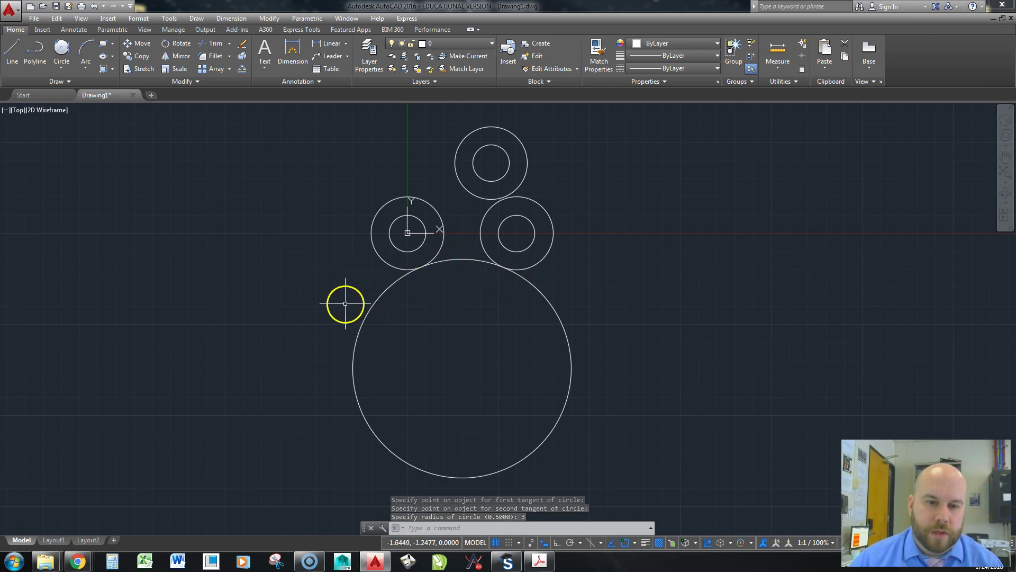
middle_click_drag(394, 343, 405, 396)
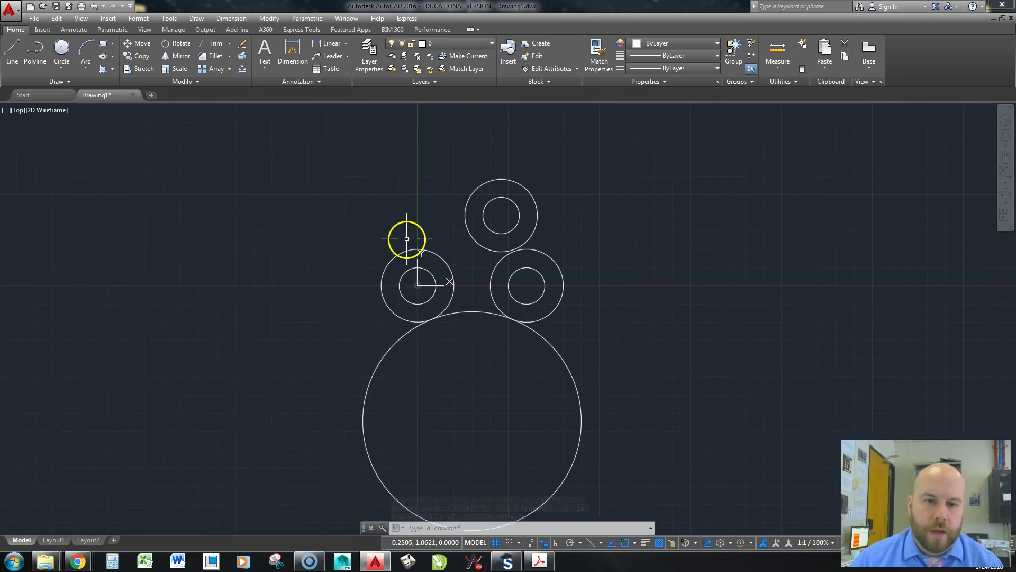
- Try a circle with a radius of 3 tangent to the far outer sides of the hub and lower slot-end circles, and undo it
left_click(59, 48)
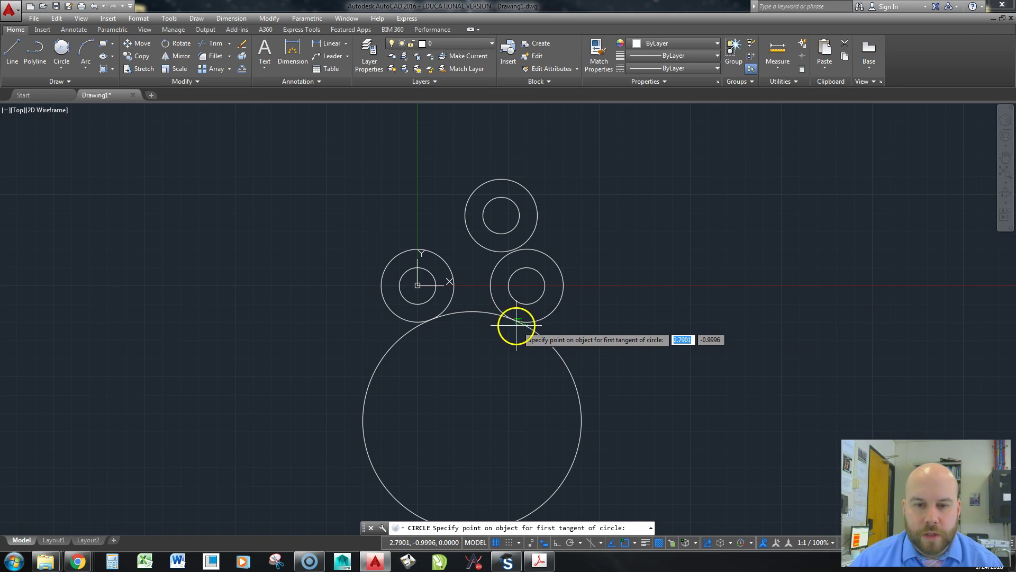
left_click(382, 301)
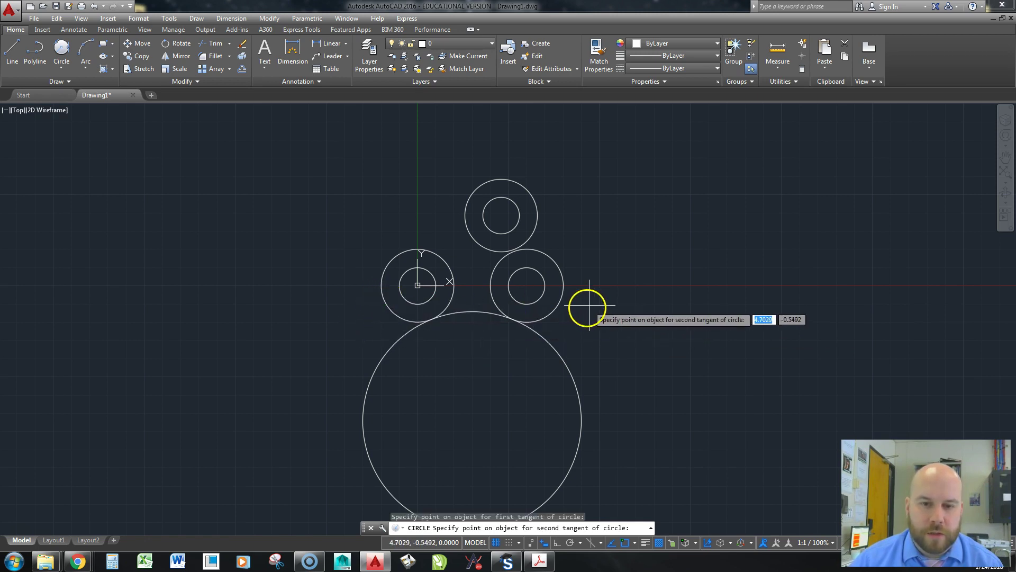
left_click(563, 290)
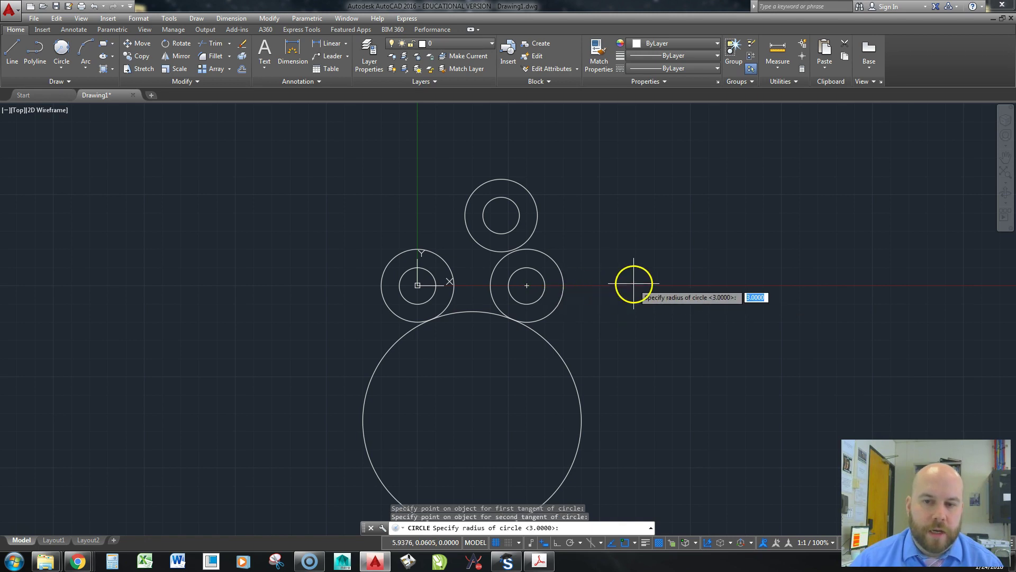
type("3")
key("Return")
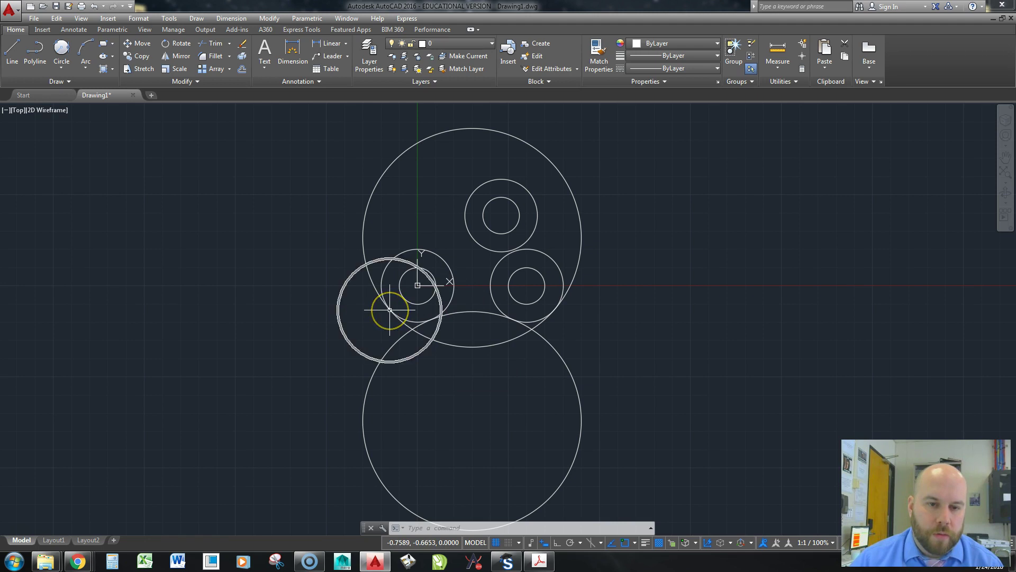
key("ctrl+z")
key("ctrl+z")
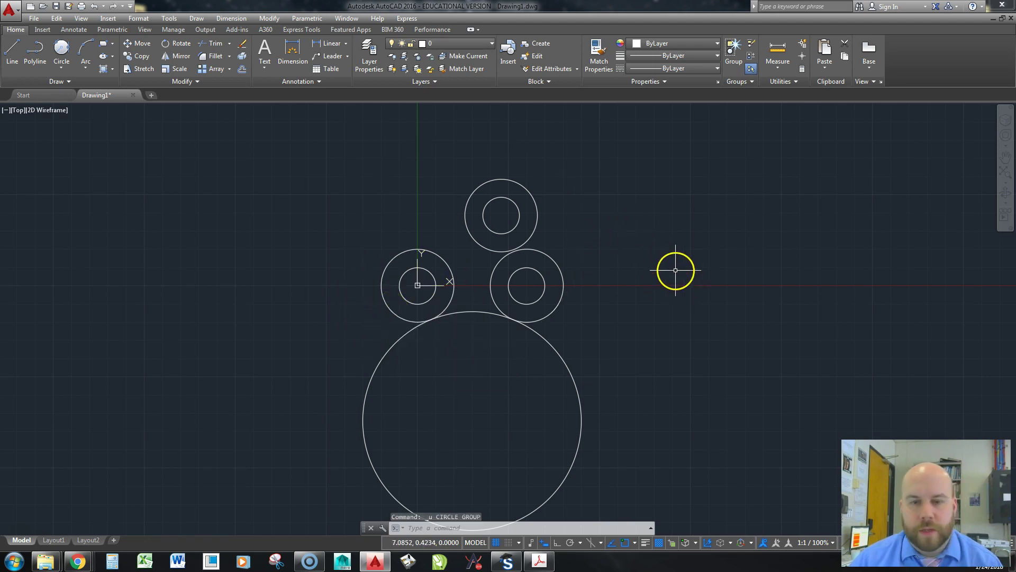
- Switch to the PDF exercise in Adobe Acrobat and examine the R5.00 arc between the hub and the upper slot end of the Adjustable Support
key("alt+Tab")
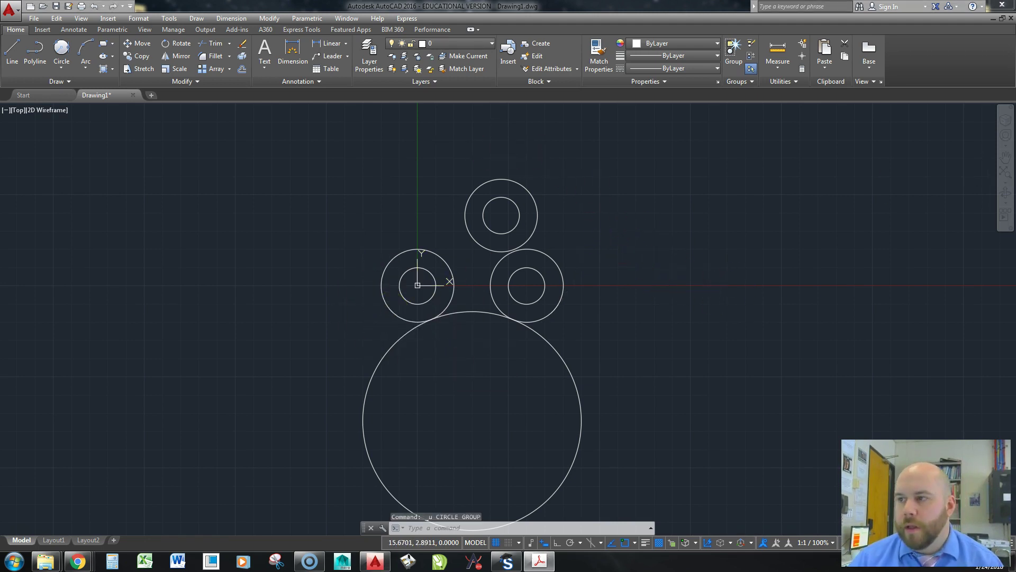
key("super+Up")
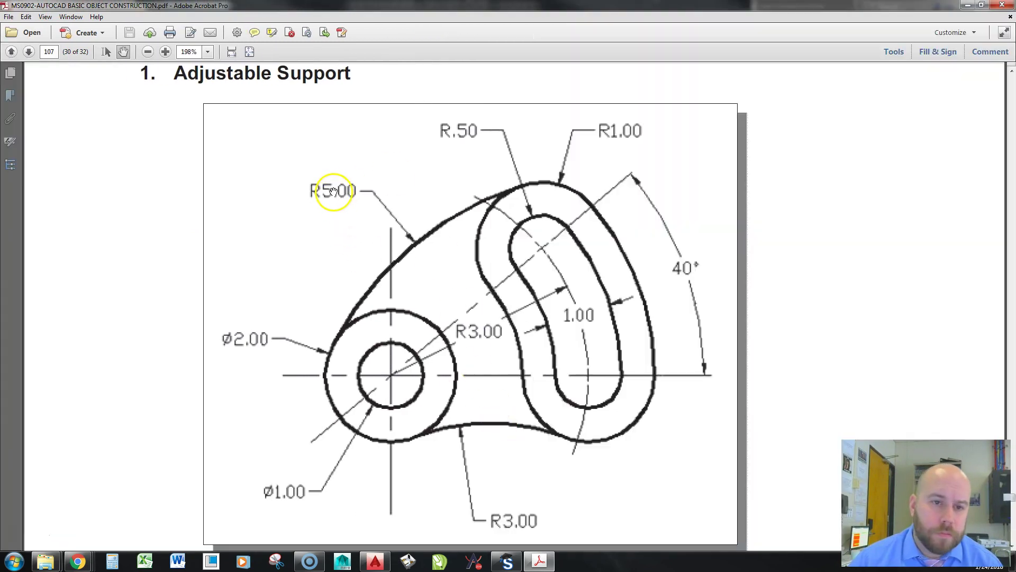
scroll(409, 253, "down", 8)
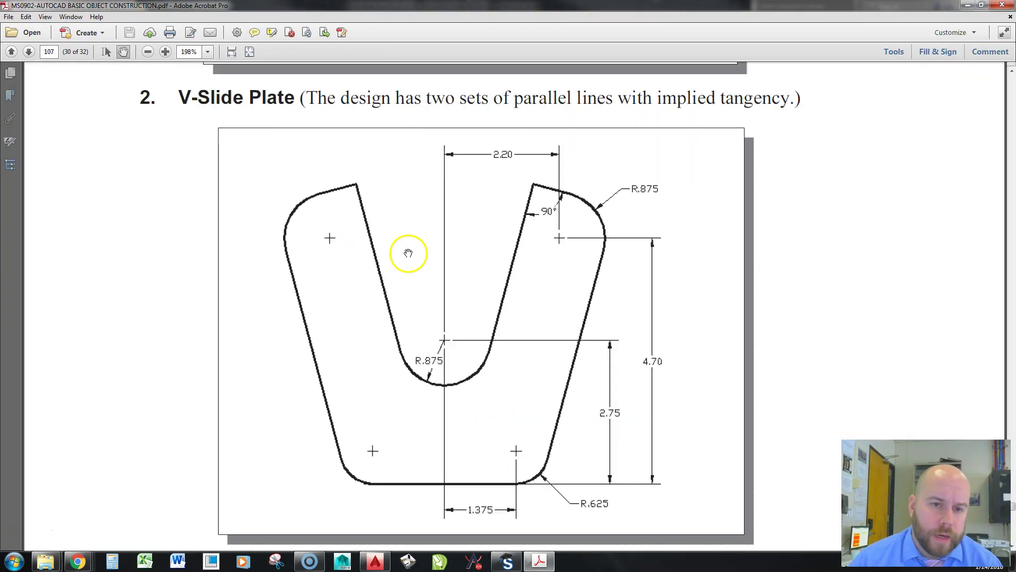
scroll(504, 249, "up", 7)
scroll(495, 193, "up", 5)
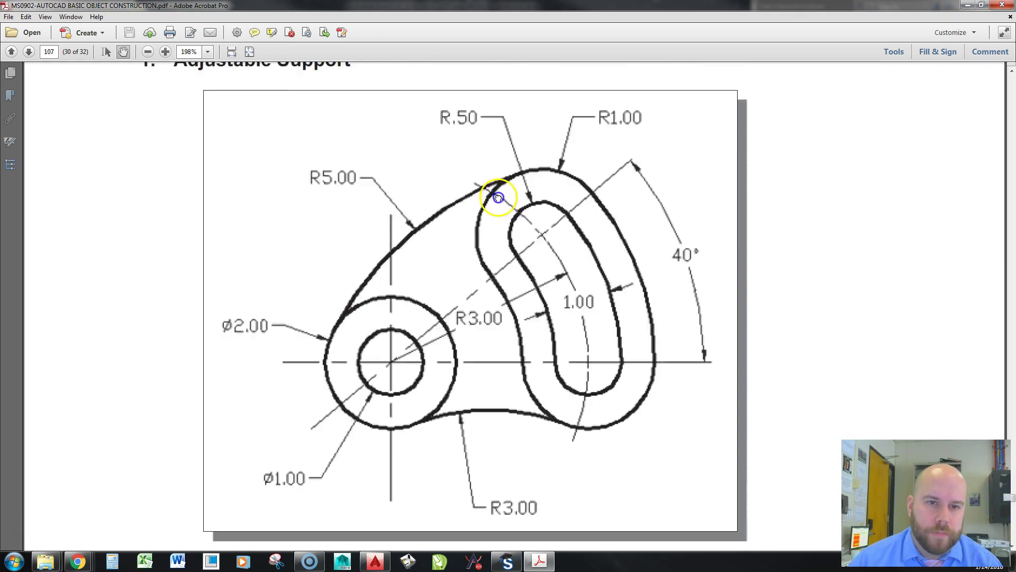
scroll(486, 263, "down", 1)
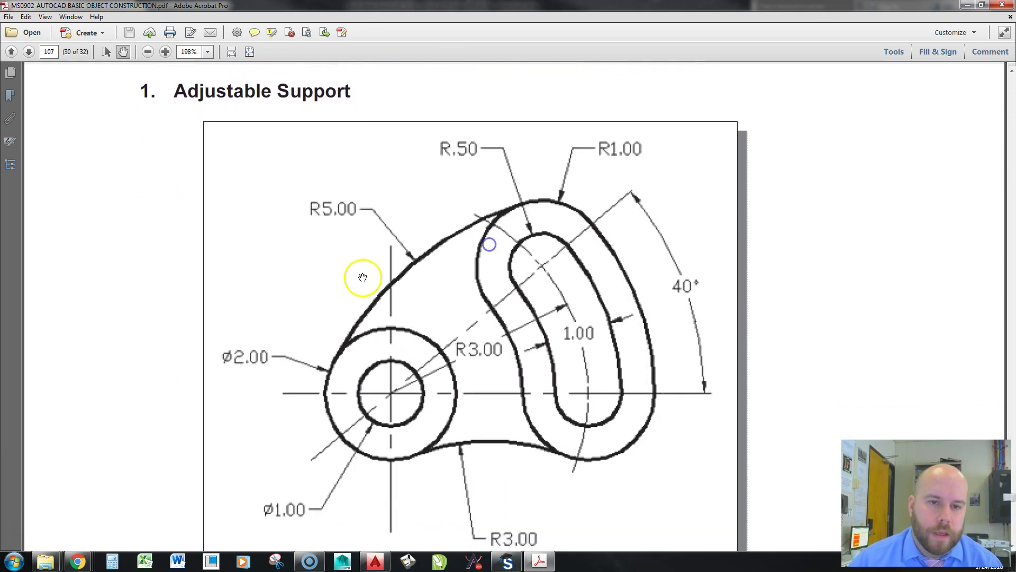
- Examine the tangent points of the R5.00 arc on the hub and upper slot end, and switch back to AutoCAD
left_click(415, 263)
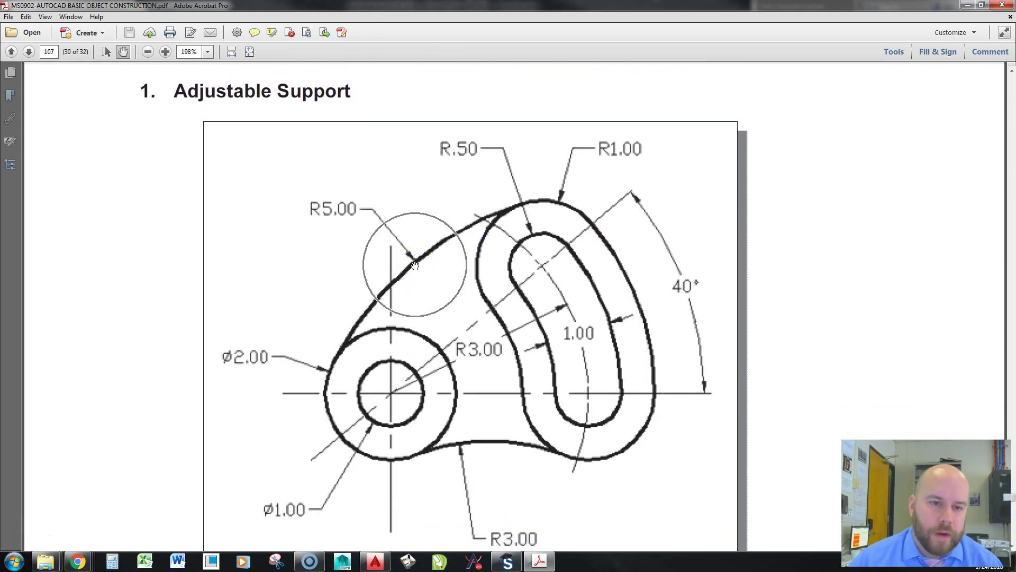
left_click(335, 366)
left_click(334, 366)
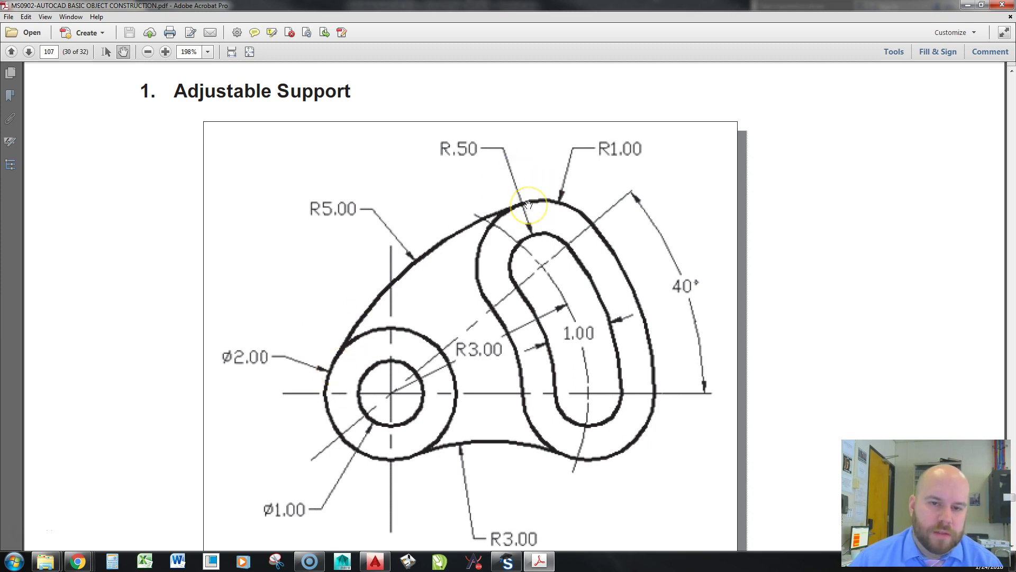
key("alt+Tab")
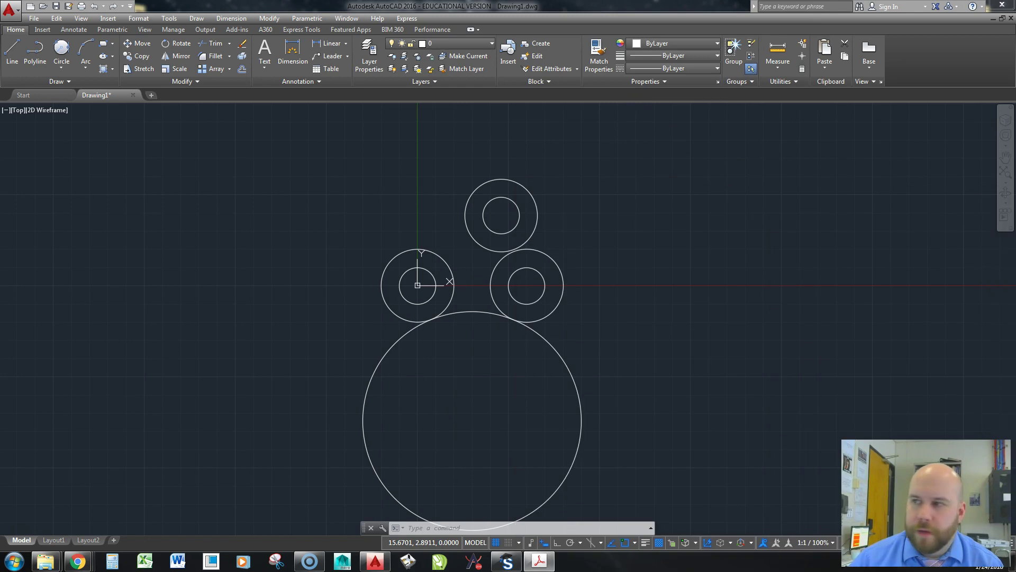
- Draw a Tan, Tan, Radius circle with a radius of 5 tangent to the upper-left outer sides of the hub and upper slot-end circles
left_click(61, 52)
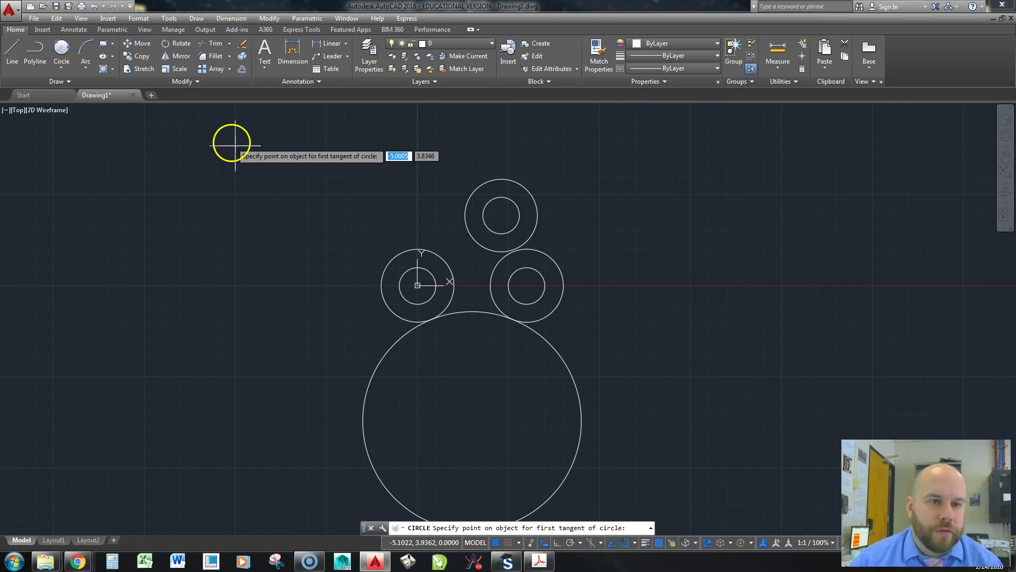
left_click(388, 263)
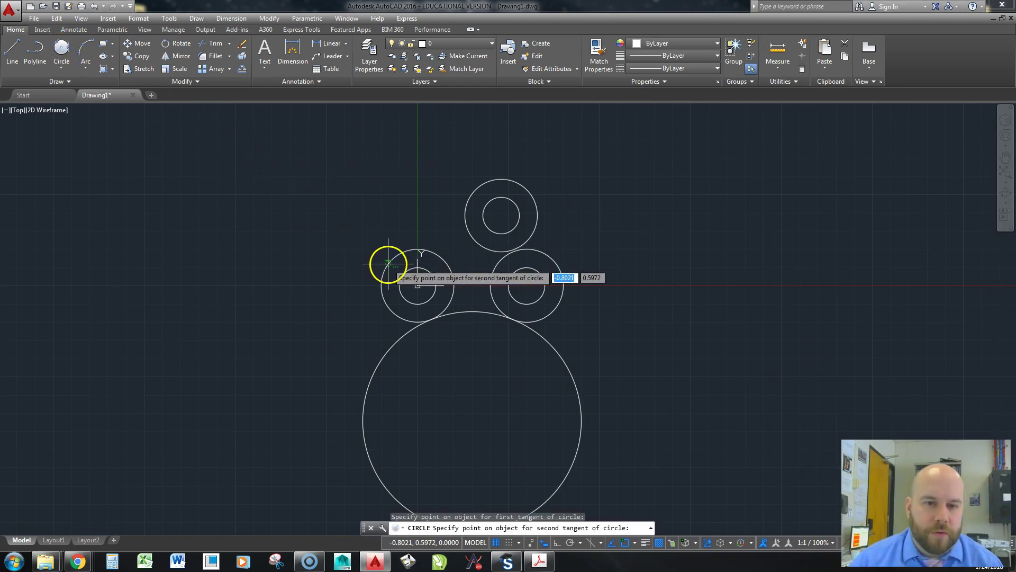
left_click(490, 179)
type("5")
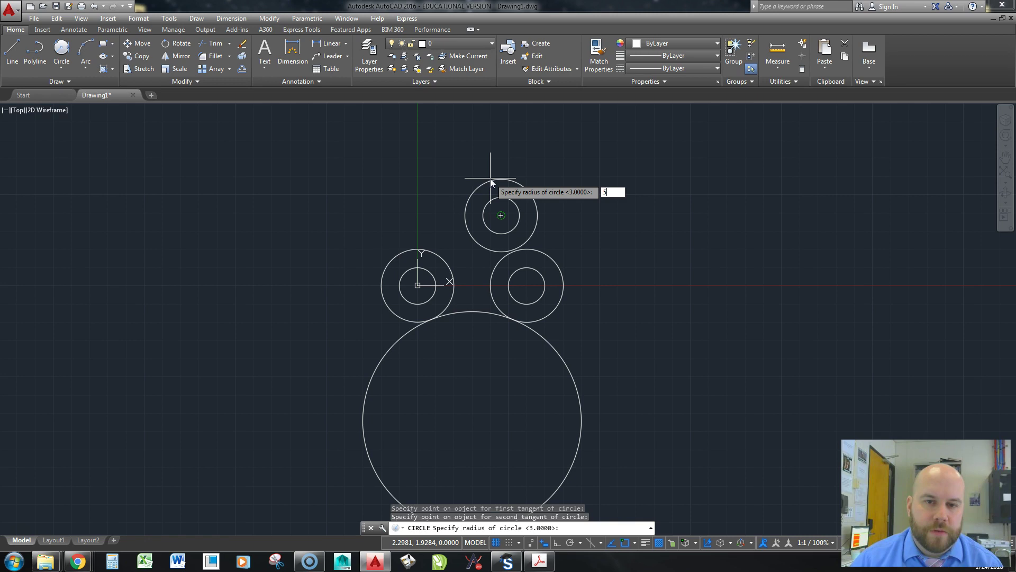
key("Return")
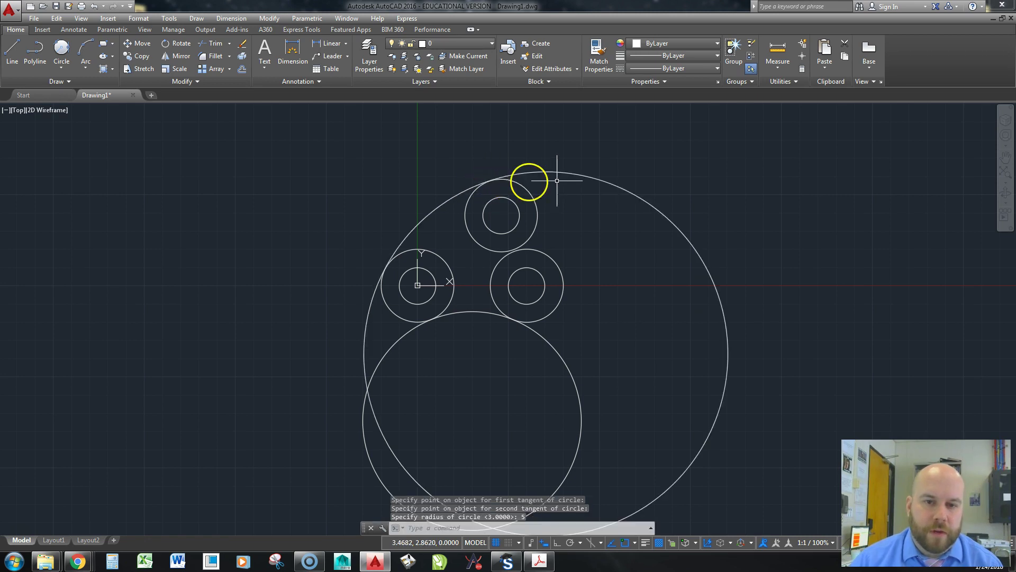
- Switch to the PDF exercise in Adobe Acrobat, examine the slot's R3.00 centreline arc and R1.00 end radius, and return to AutoCAD
key("alt+Tab")
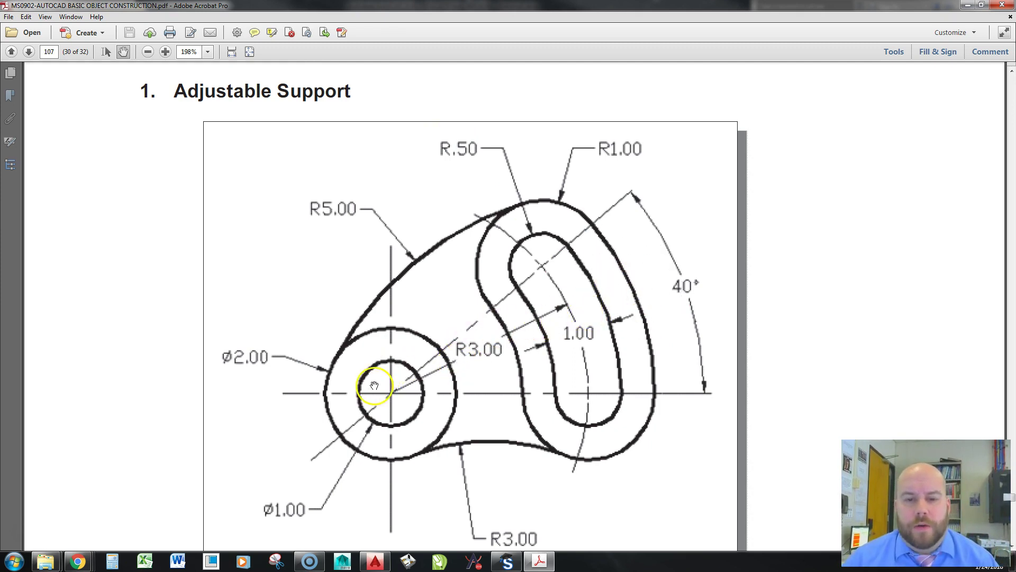
left_click(392, 398)
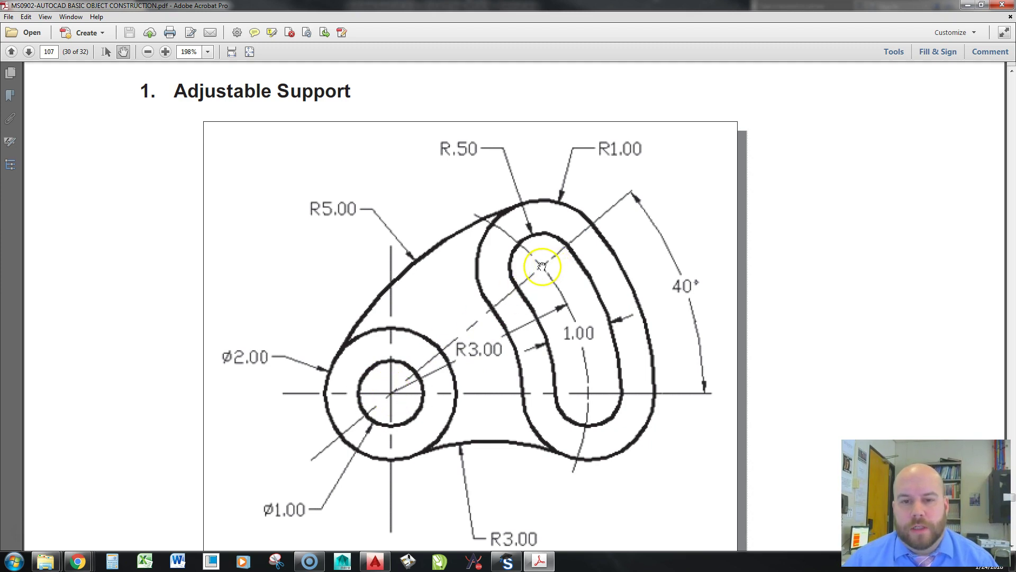
left_click(487, 350)
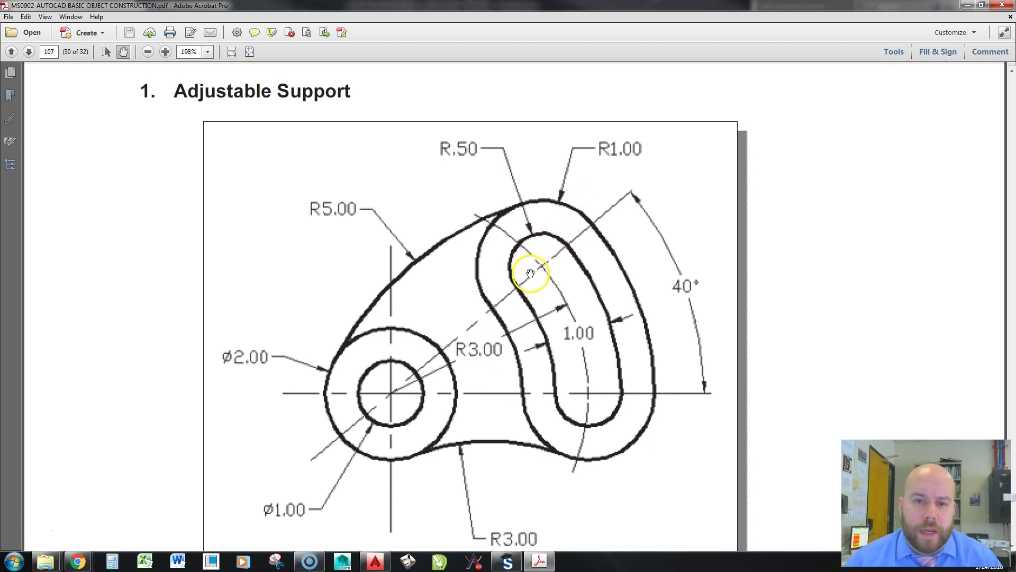
left_click(624, 155)
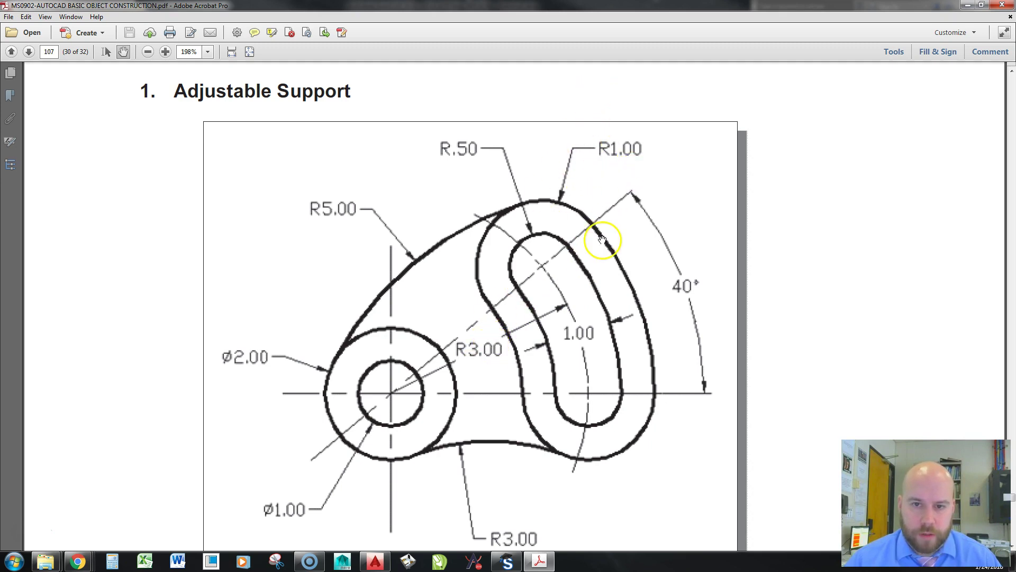
left_click(969, 4)
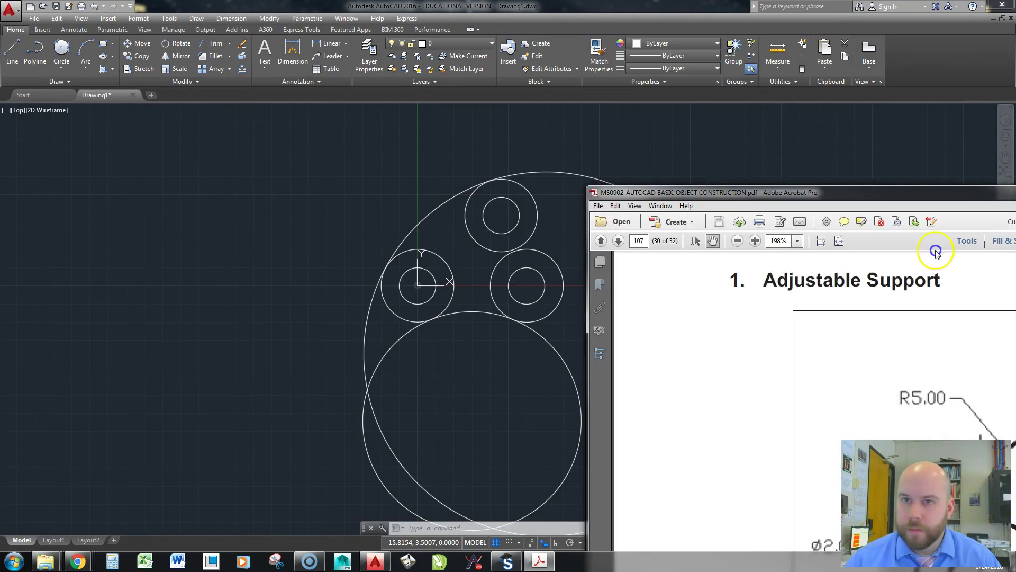
- Draw a Tan, Tan, Radius circle with a radius of 4 tangent to the outer right sides of the upper and lower slot-end circles
left_click(61, 49)
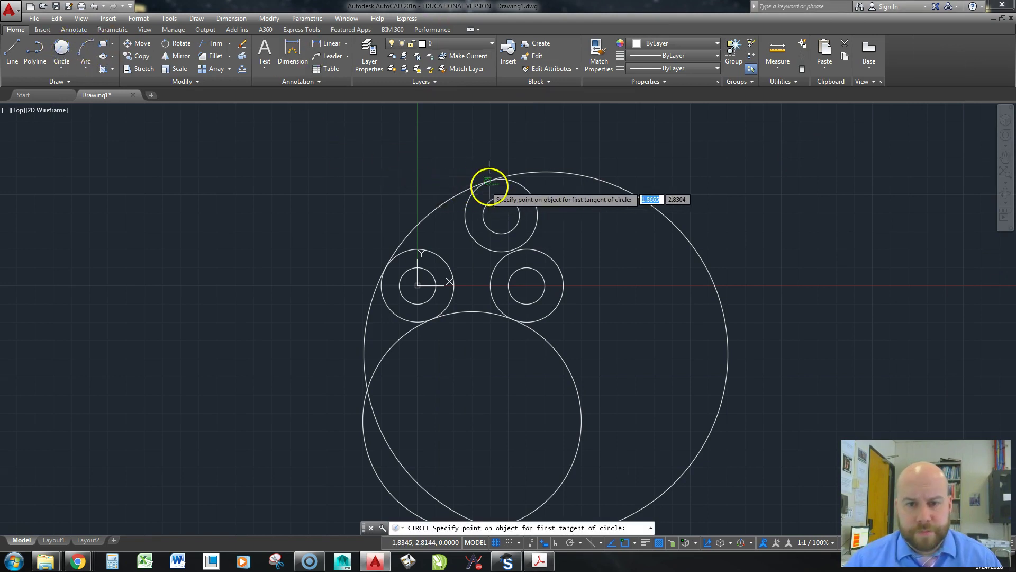
left_click(531, 192)
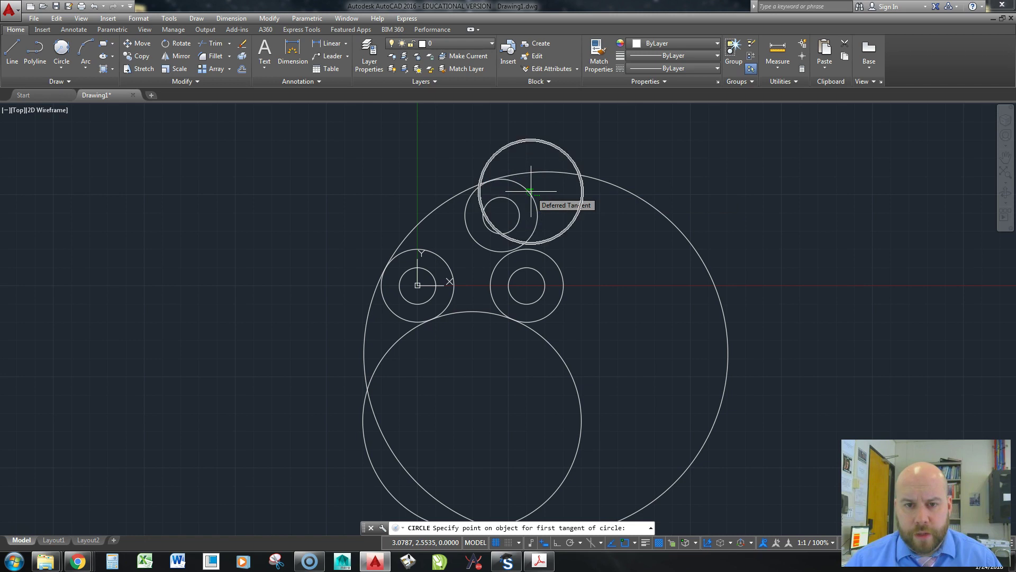
left_click(566, 285)
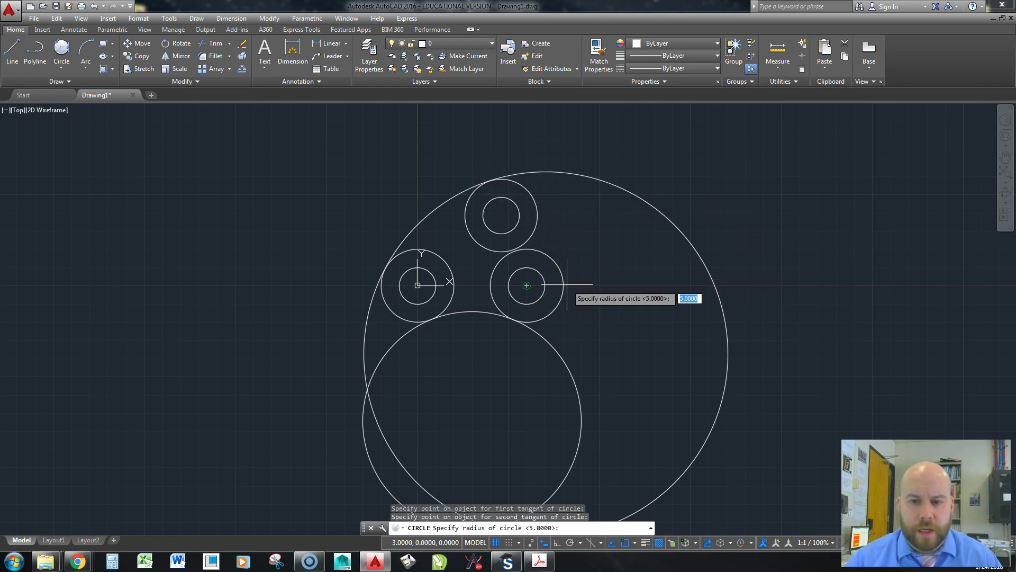
type("4")
key("Return")
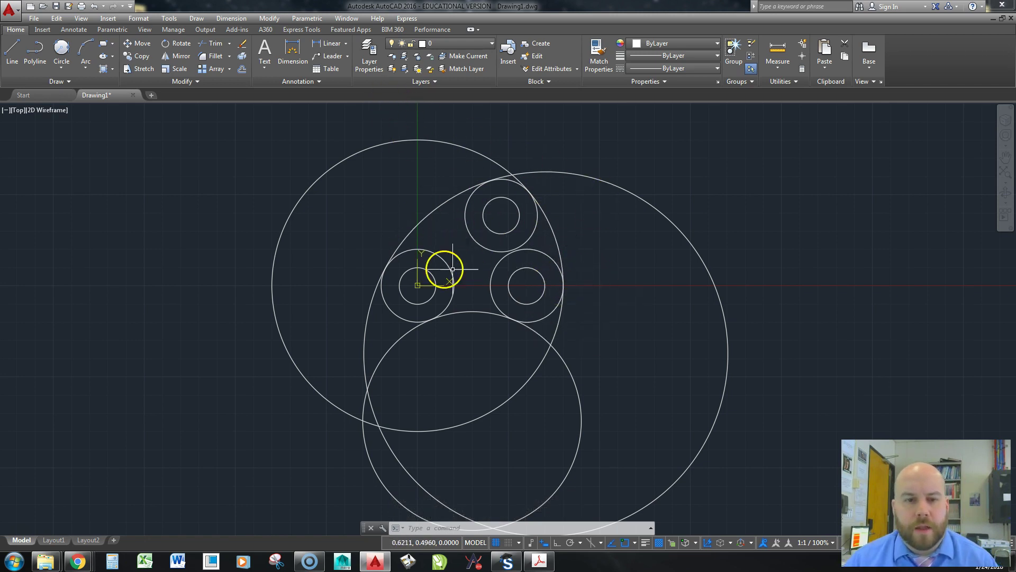
- Trim the radius-5 circle's right side and the lower portions of the radius-5 and radius-3 circles, using all objects as cutting edges
type("TR")
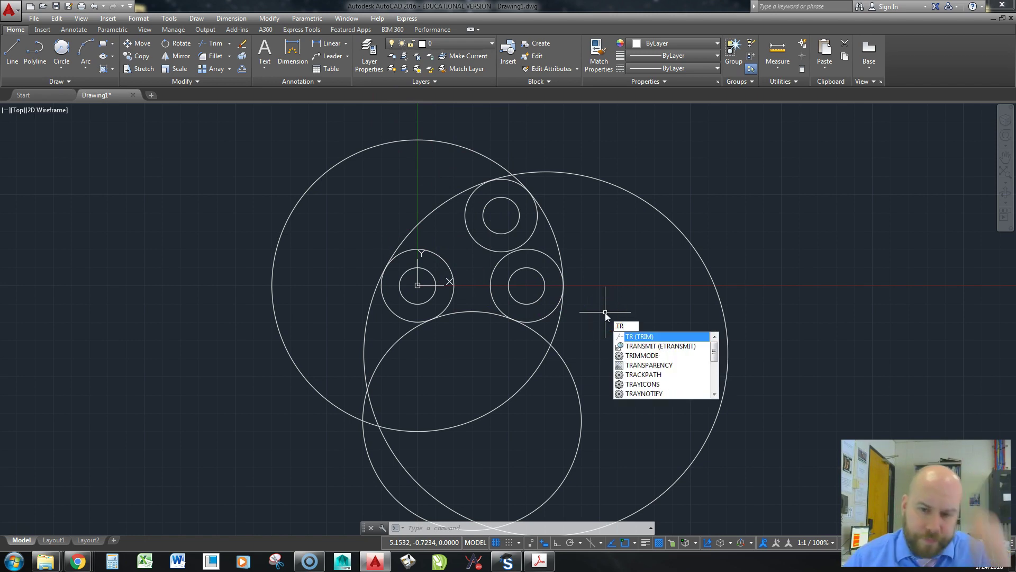
key("Return")
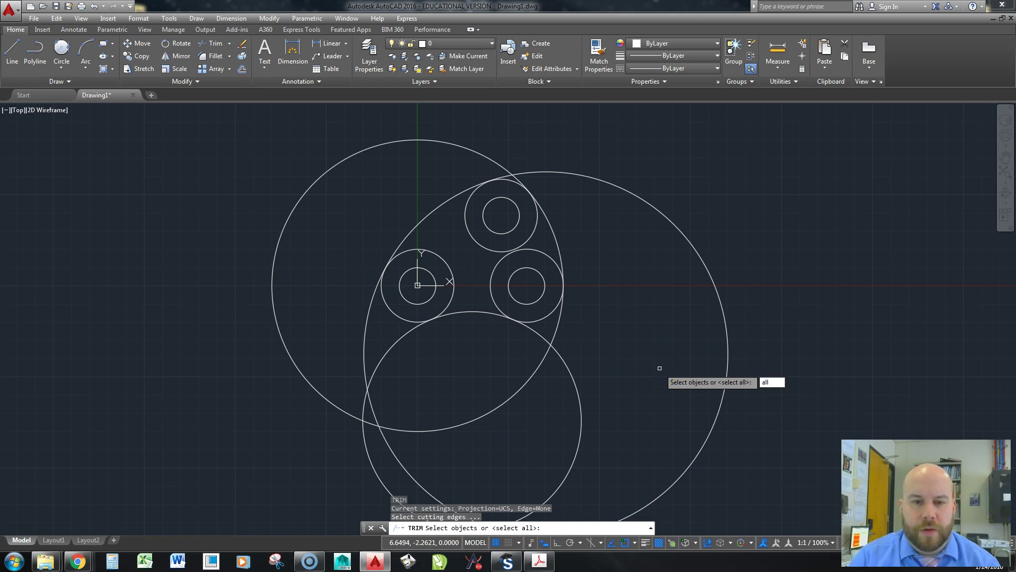
key("Return")
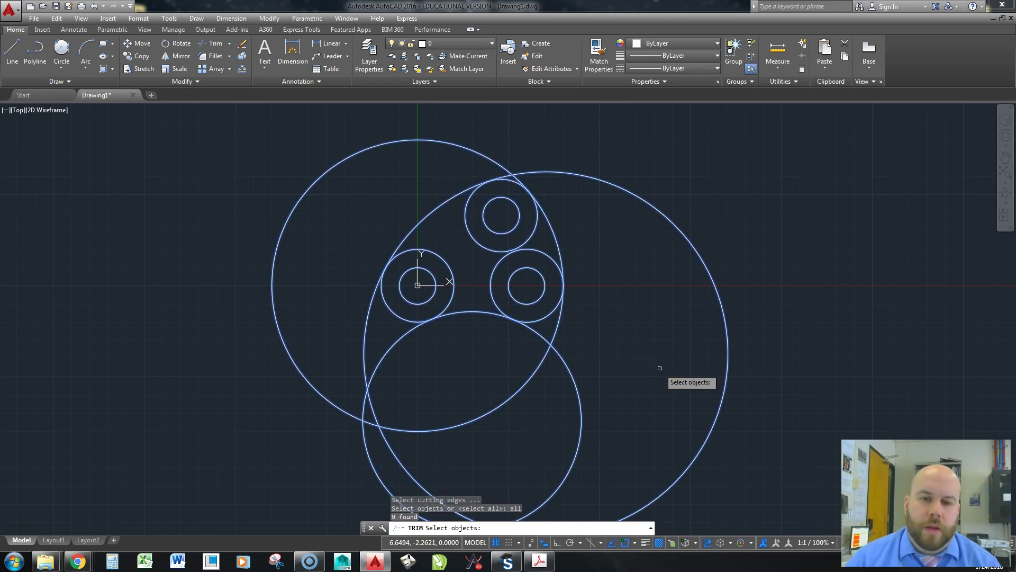
key("Return")
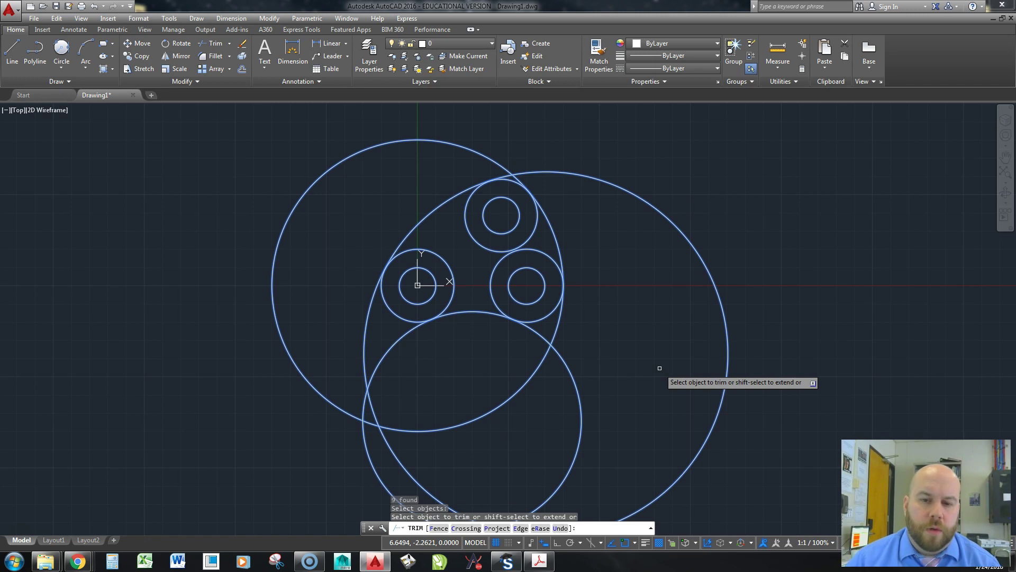
middle_click_drag(630, 381, 635, 227)
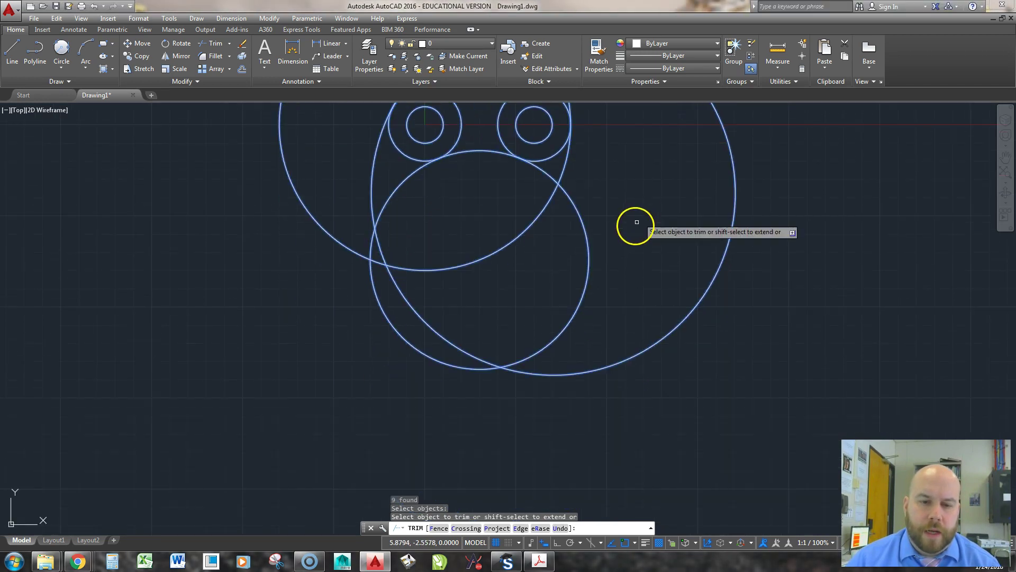
left_click(521, 367)
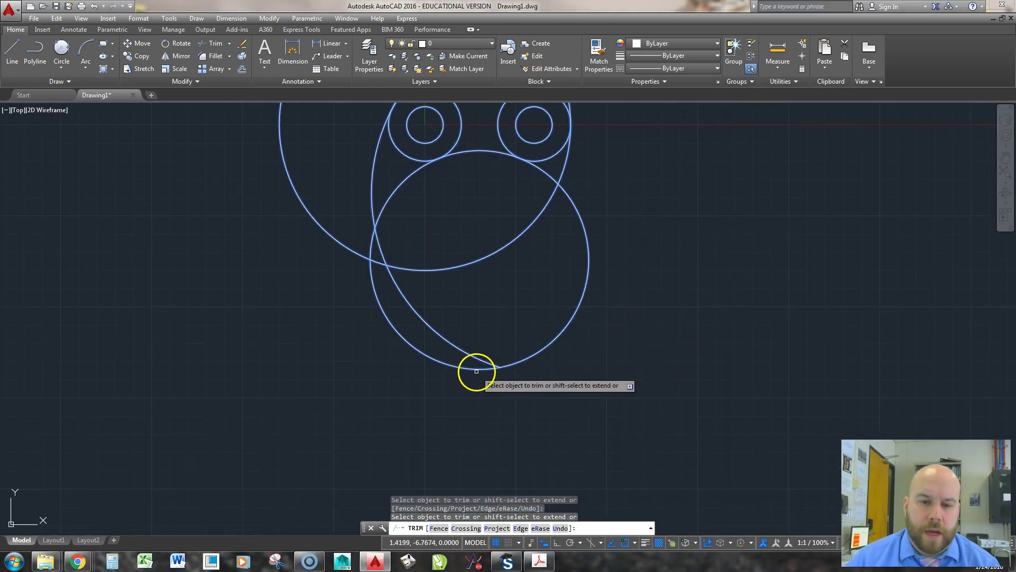
left_click(476, 369)
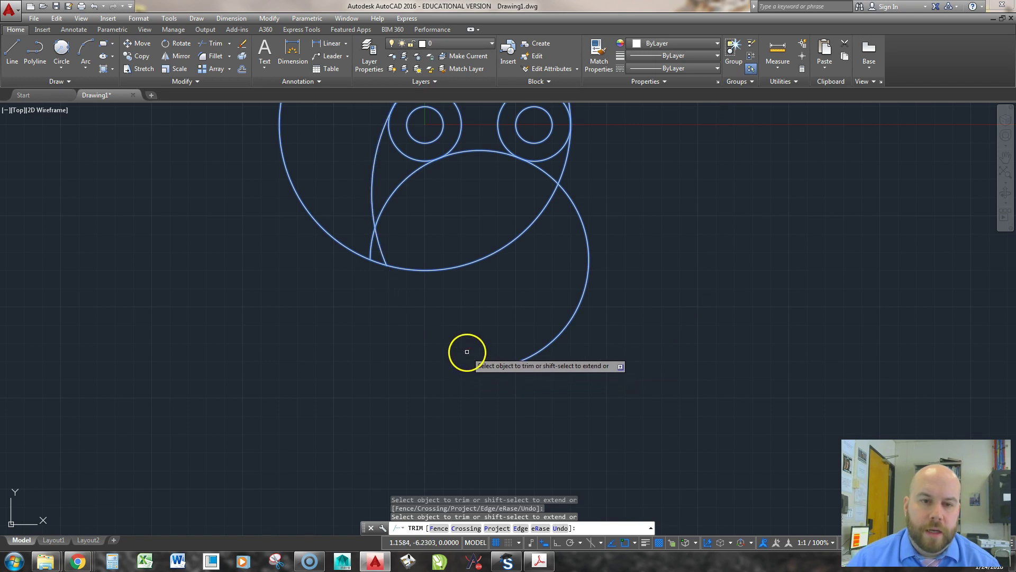
left_click(548, 343)
middle_click_drag(519, 302, 540, 408)
- Trim the radius-4 circle's unused lower and left portions and the lower overhangs of the three large arcs back to their tangent points
left_click(448, 377)
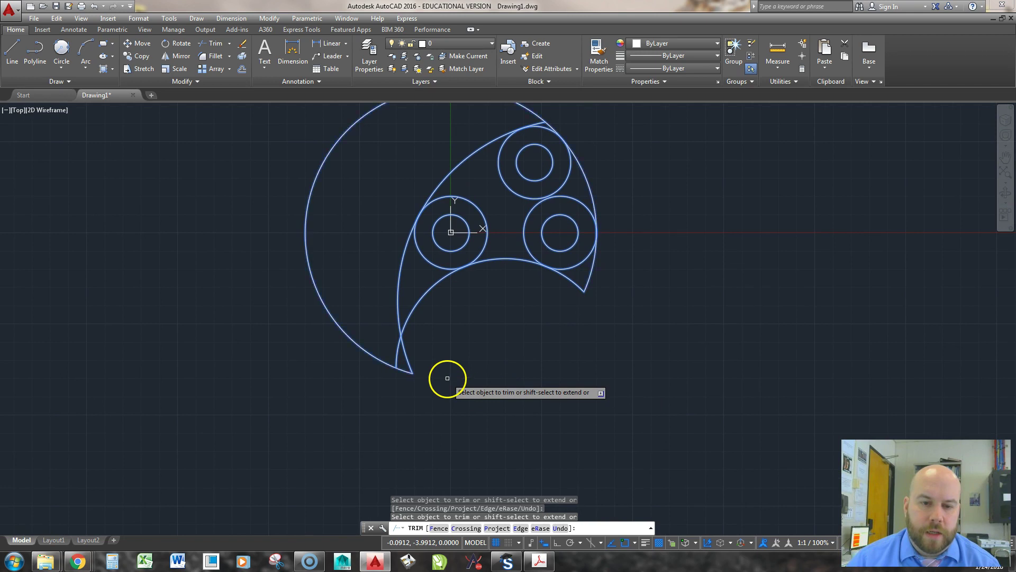
left_click(398, 362)
left_click(407, 362)
left_click(377, 359)
middle_click_drag(492, 341, 493, 418)
left_click(413, 387)
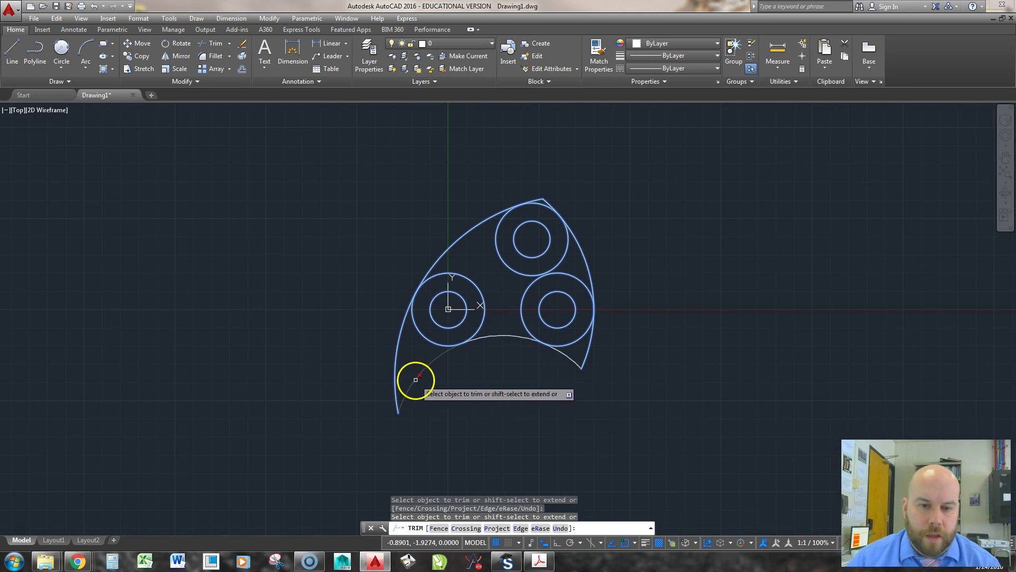
left_click(395, 357)
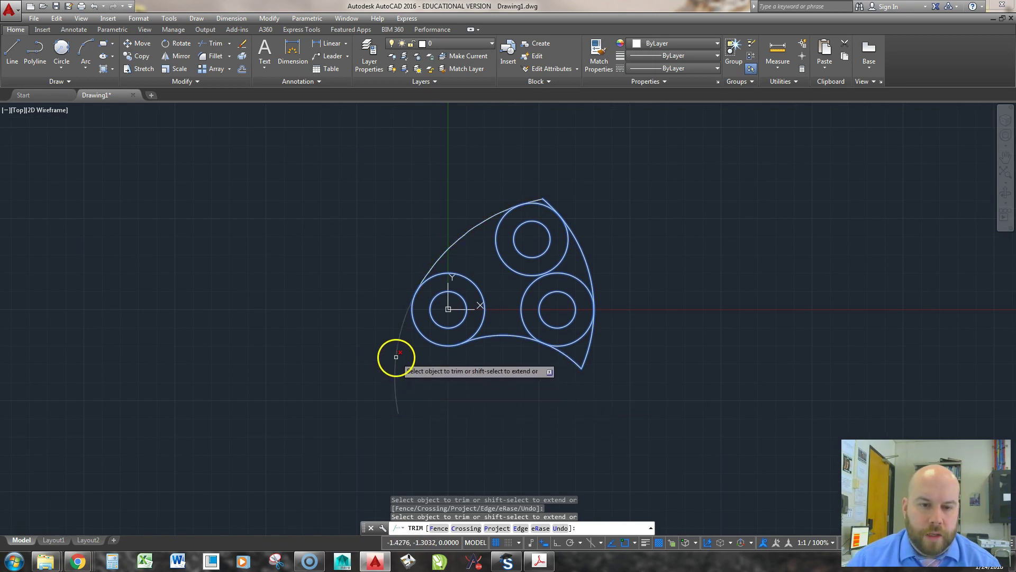
left_click(583, 359)
- Trim the pointed overhang of the radius-5 and radius-4 arcs above the upper slot end's outer circle
middle_click_drag(626, 212, 626, 253)
scroll(533, 236, "up", 6)
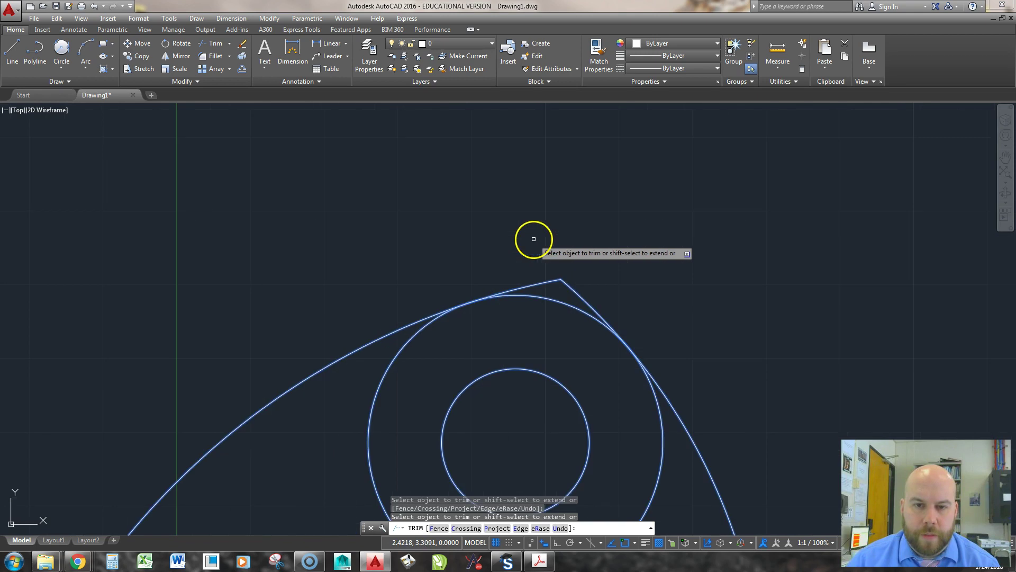
left_click(556, 284)
left_click(535, 275)
scroll(555, 227, "down", 7)
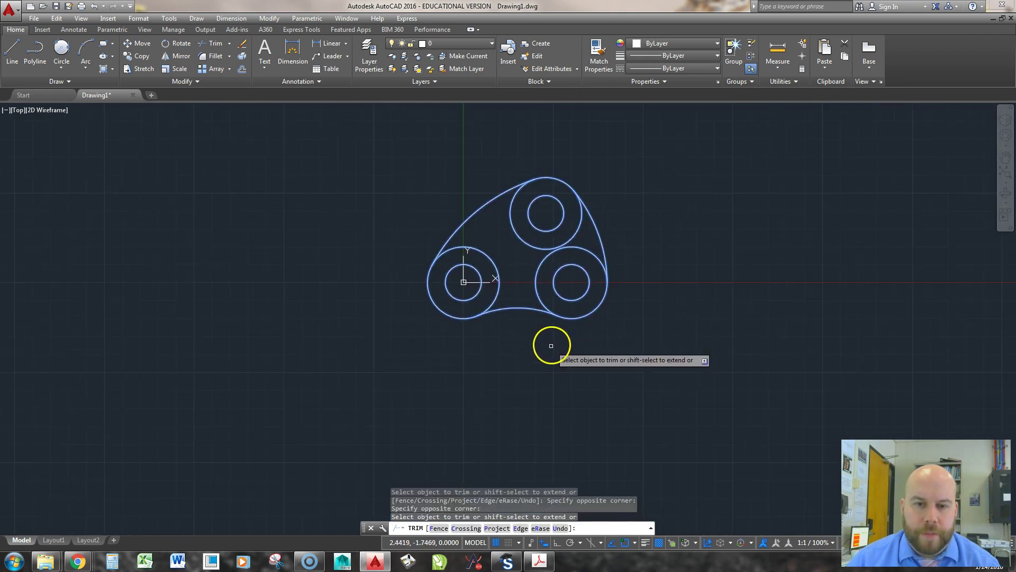
- Undo the latest trims back to the complete radius-4 circle
key("ctrl+z")
scroll(604, 342, "down", 7)
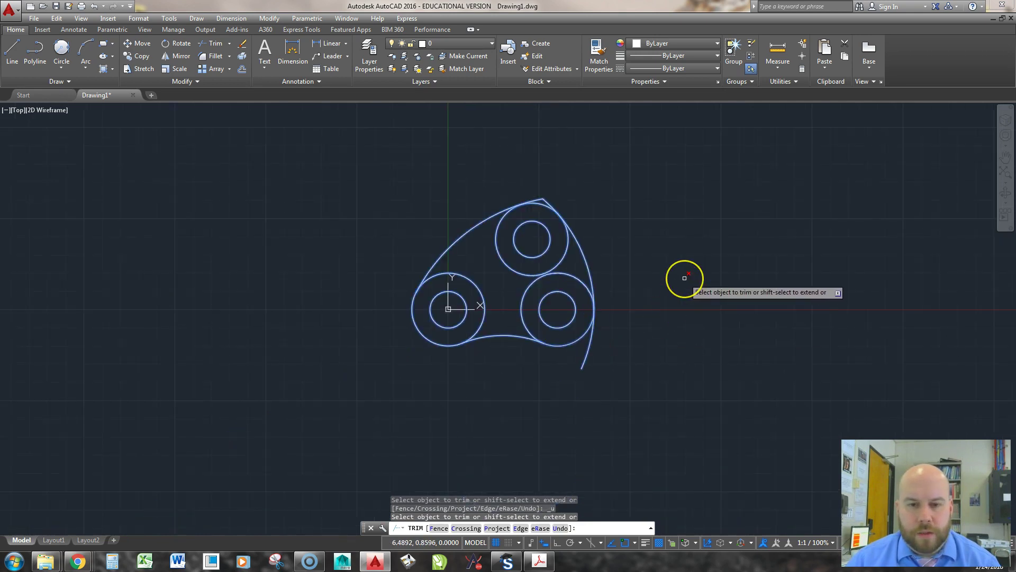
key("ctrl+z")
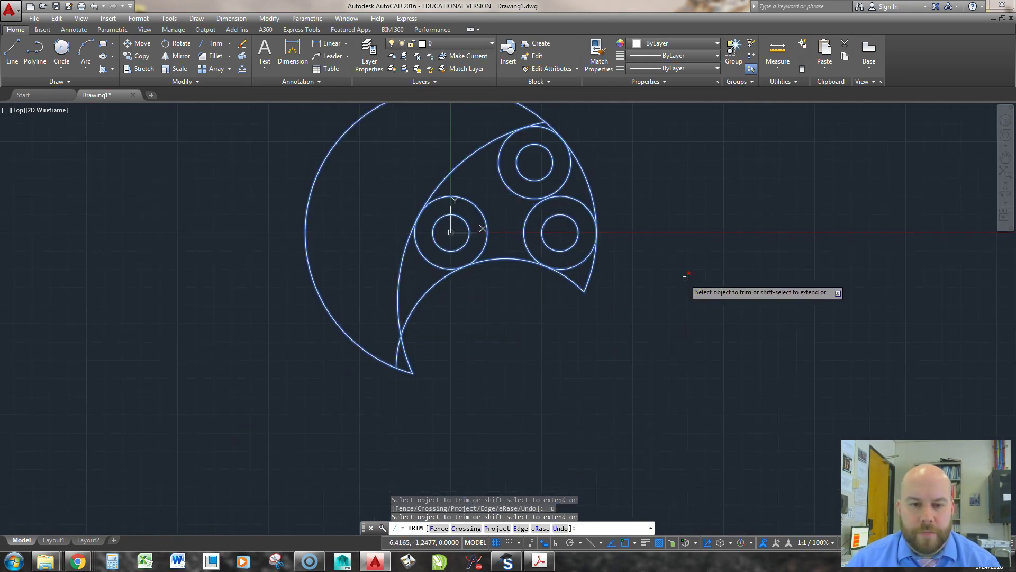
key("ctrl+z")
- Trim the radius-4 circle's lower and left portions and the crossing ends of the radius-3 and radius-5 arcs at the lower left
middle_click_drag(531, 294, 556, 410)
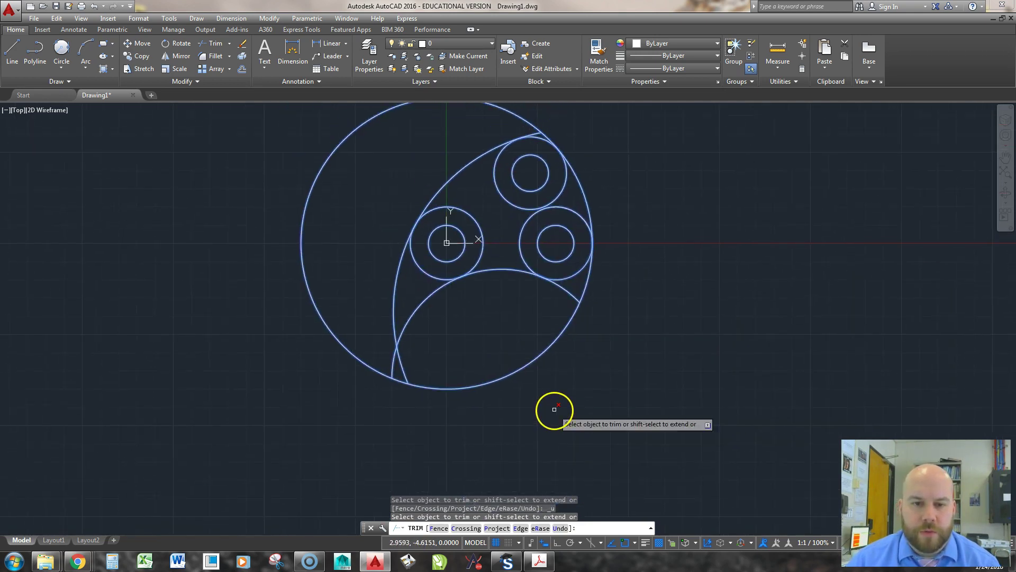
left_click(508, 368)
left_click(369, 362)
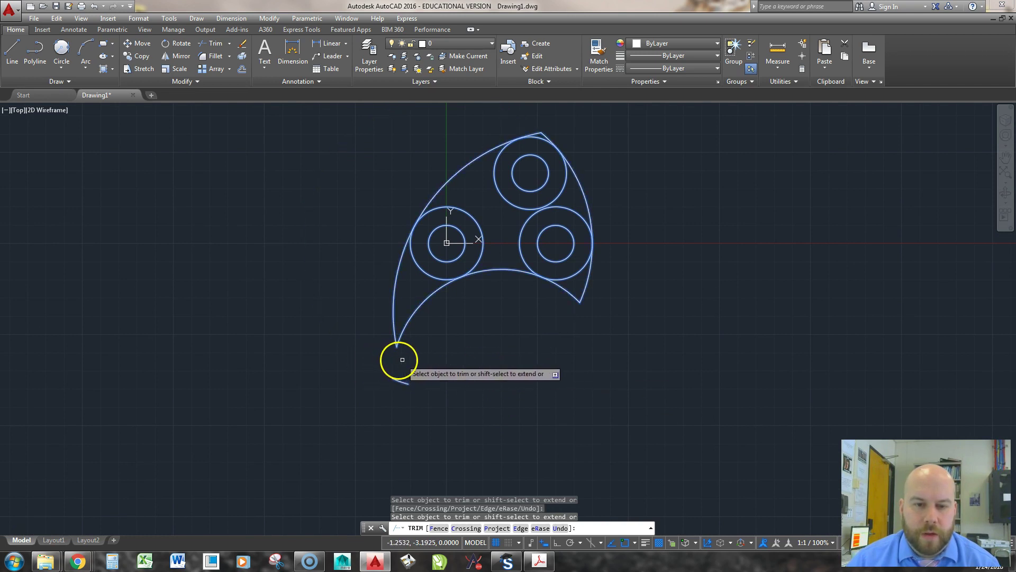
left_click(402, 359)
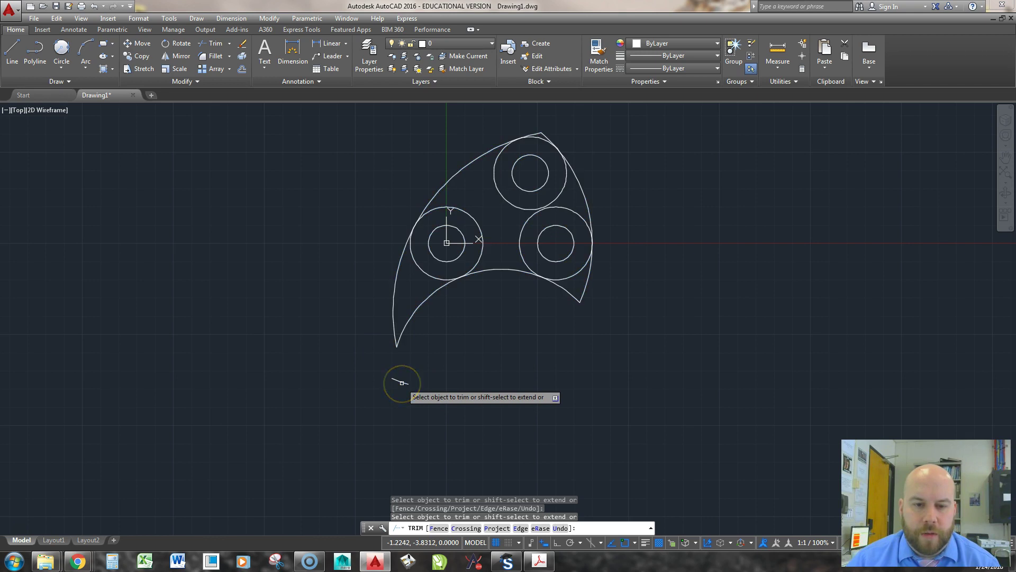
- Trim the radius-3 and radius-5 arcs back to the hub and the lower tails of the radius-3 and radius-4 arcs to the lower slot end
left_click(402, 323)
left_click(392, 312)
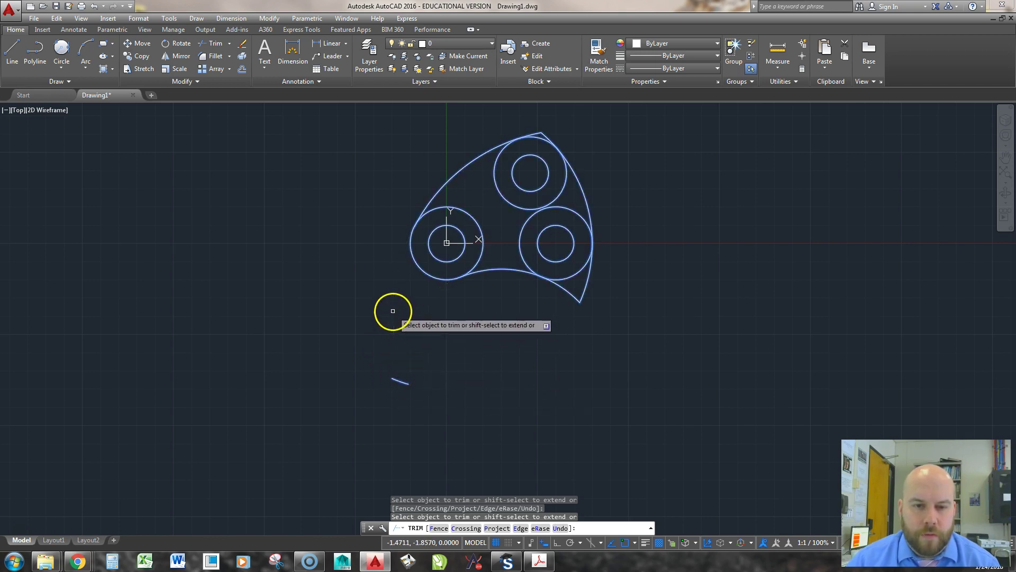
left_click(582, 295)
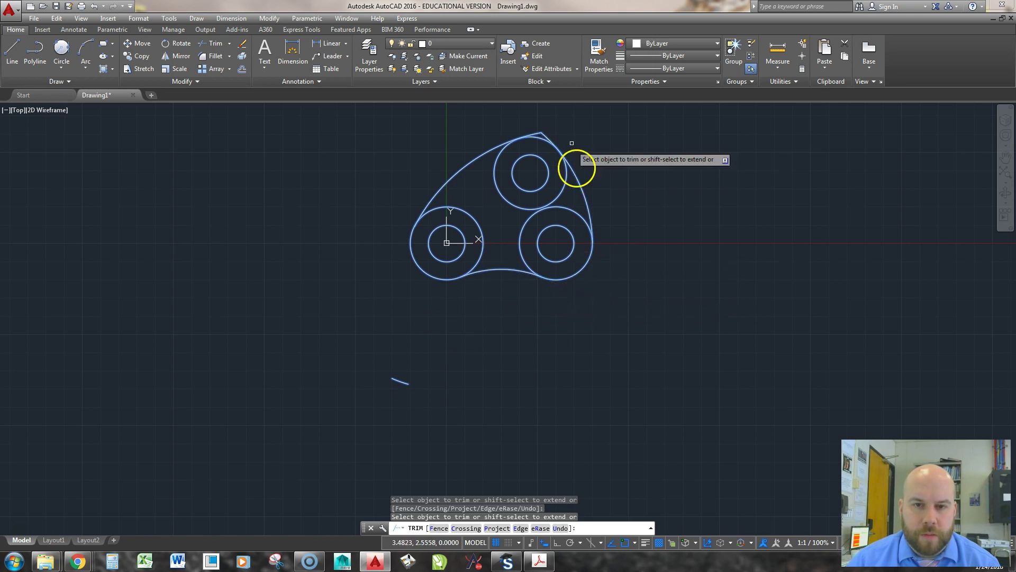
- Trim the pointed overhang above the upper slot end's outer circle and erase the stray arc fragment below the part
left_click(538, 134)
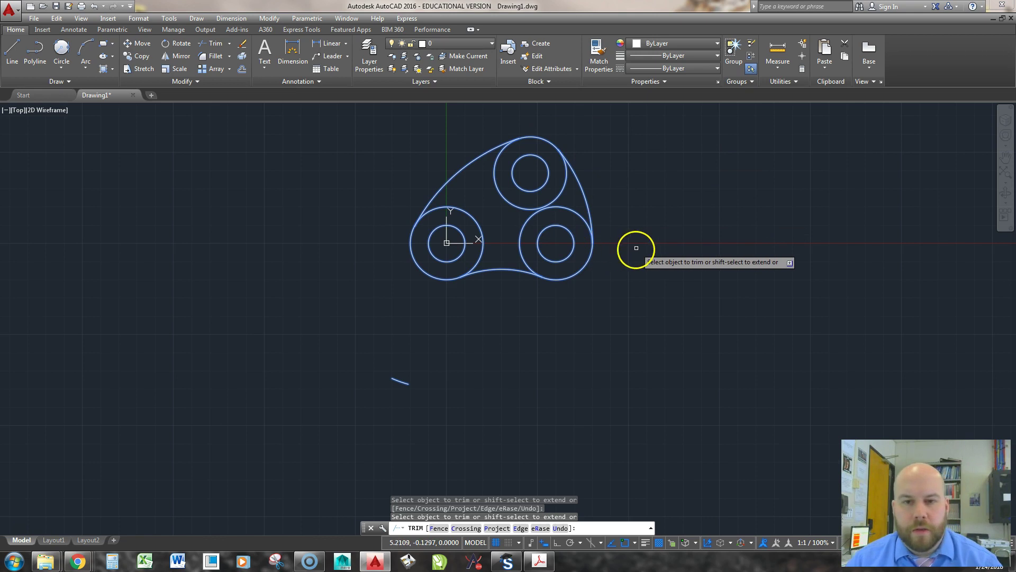
key("Escape")
type("E")
key("Return")
left_click(429, 389)
left_click(370, 348)
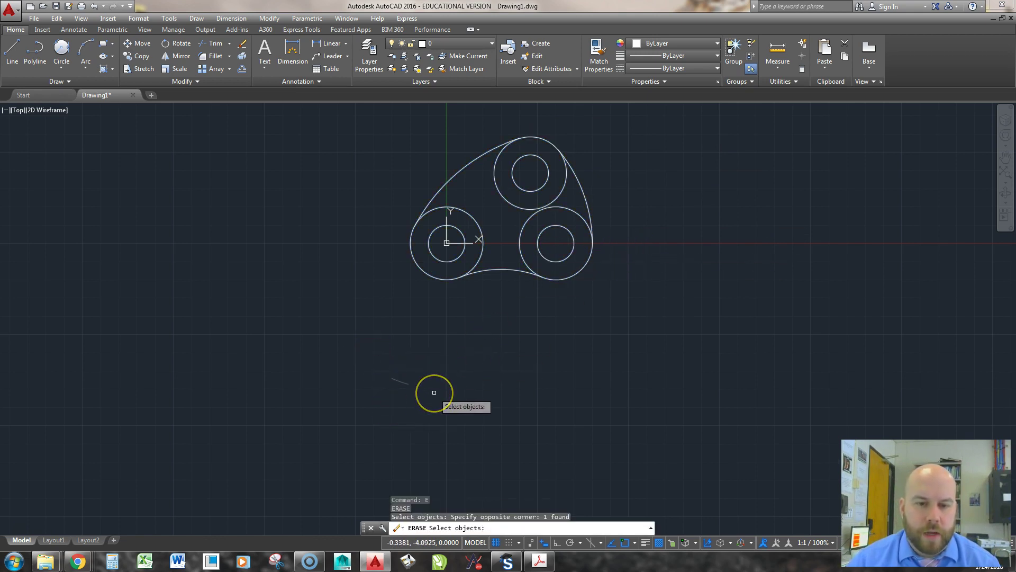
key("Return")
- Check the slot's concave side on the PDF drawing in Acrobat, and draw a radius-2 circle in AutoCAD tangent to both slot ends' outer circles
scroll(508, 344, "up", 4)
middle_click_drag(507, 369, 504, 431)
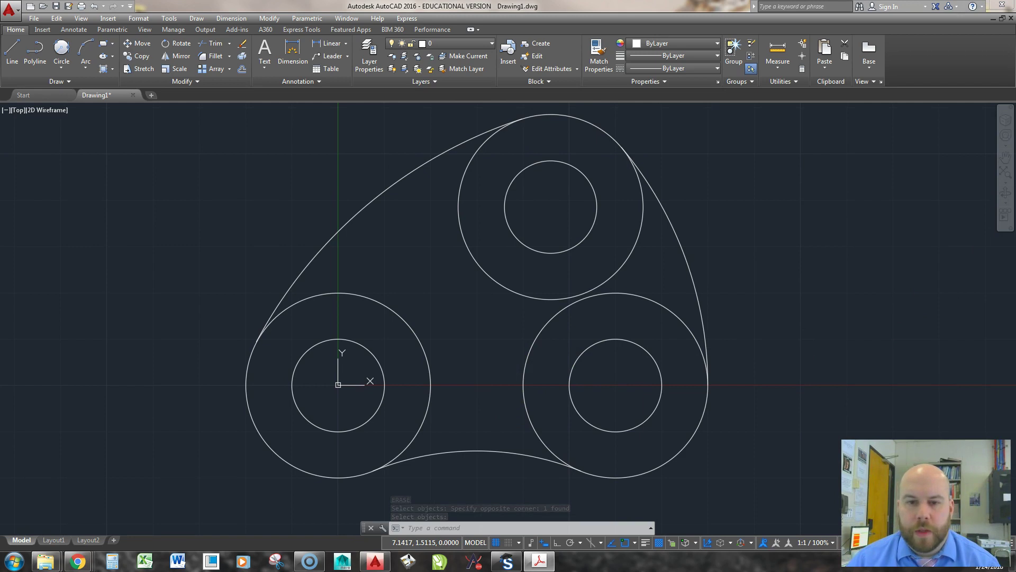
left_click(540, 561)
left_click(635, 303)
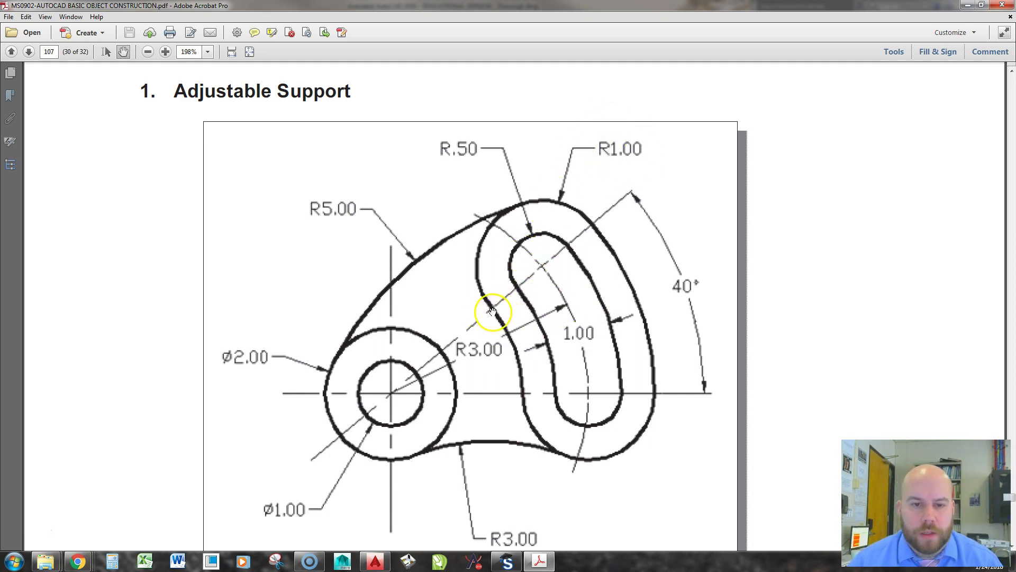
left_click_drag(651, 6, 1014, 297)
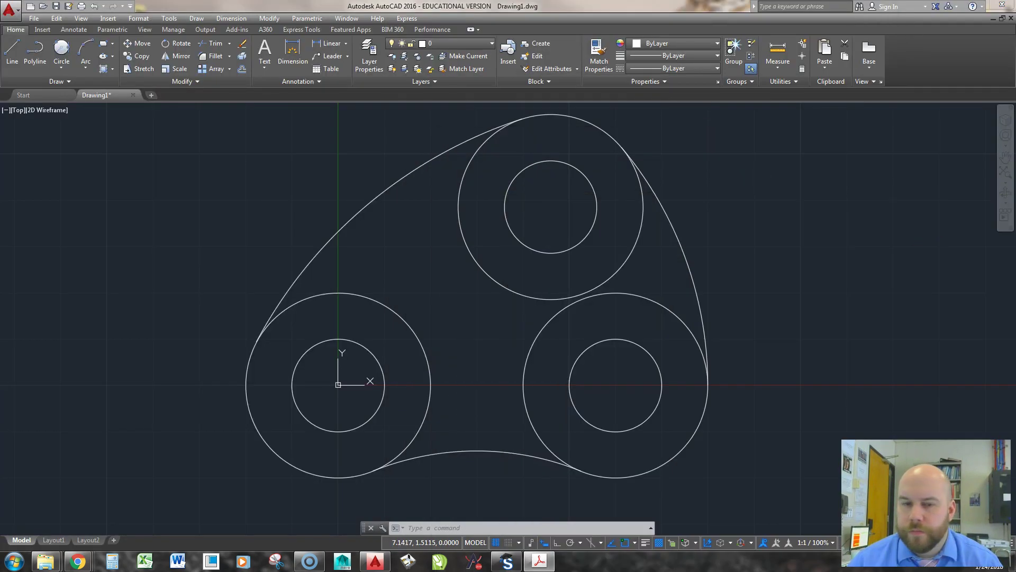
left_click(62, 49)
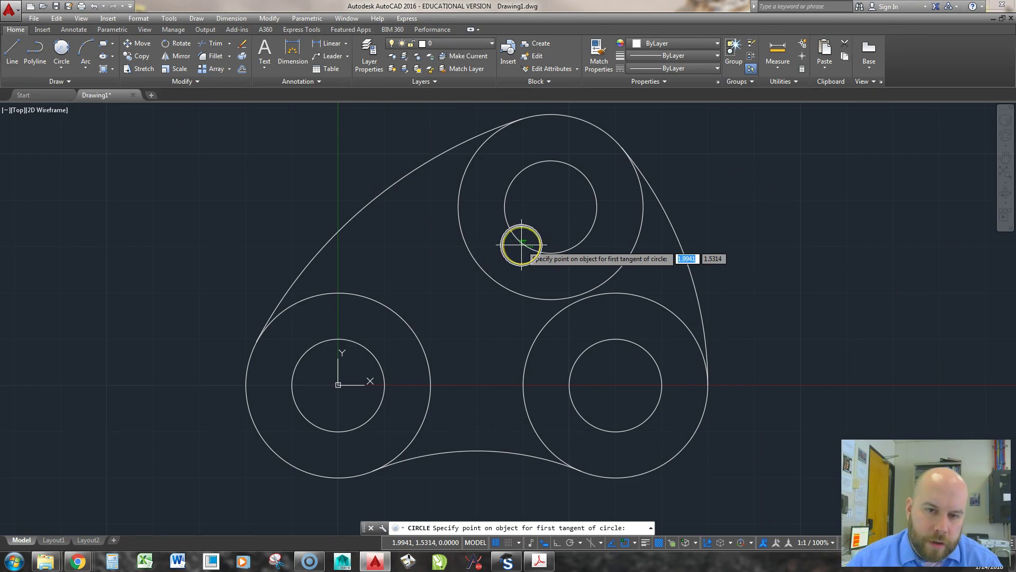
left_click(479, 269)
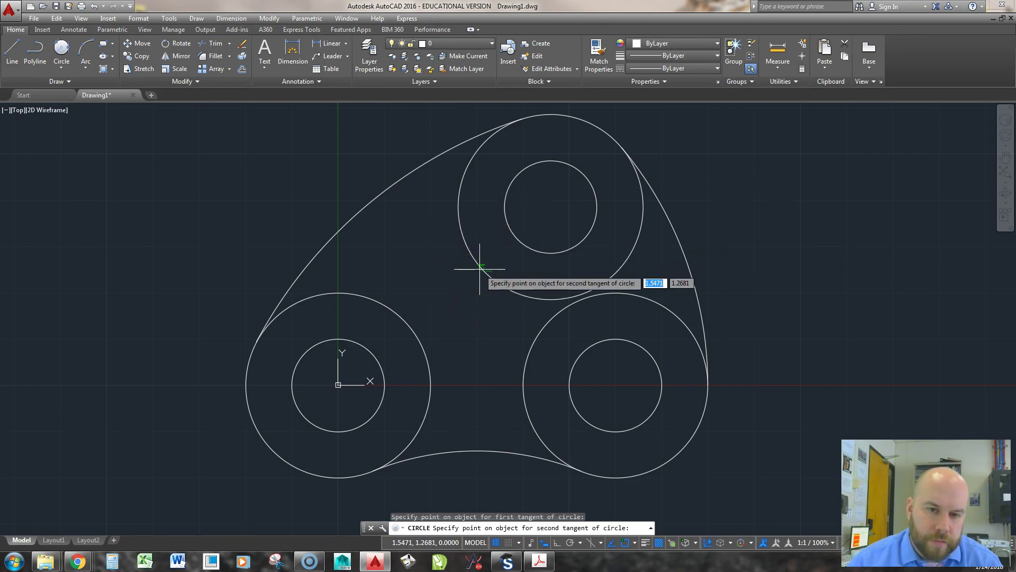
left_click(530, 345)
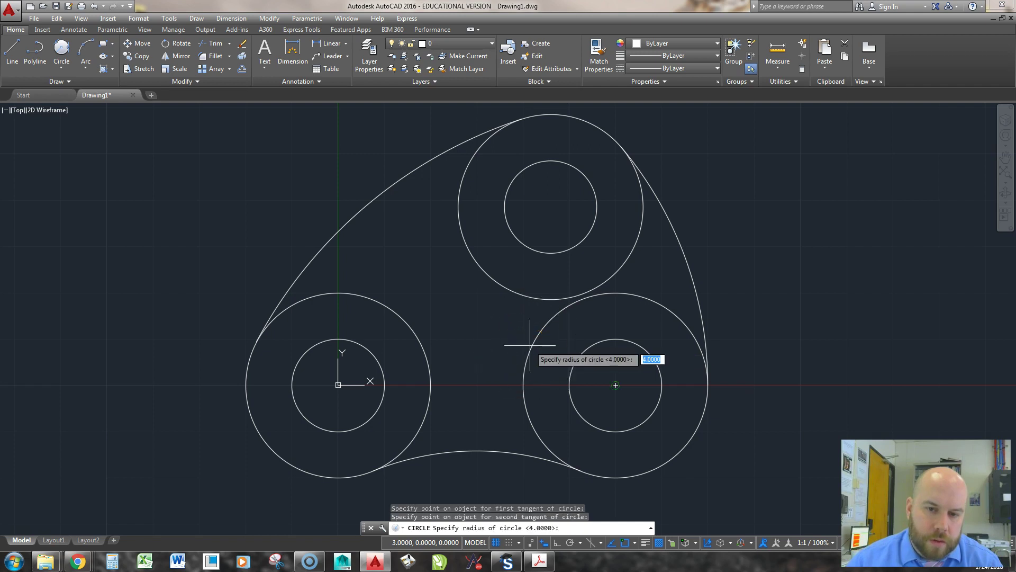
key("Return")
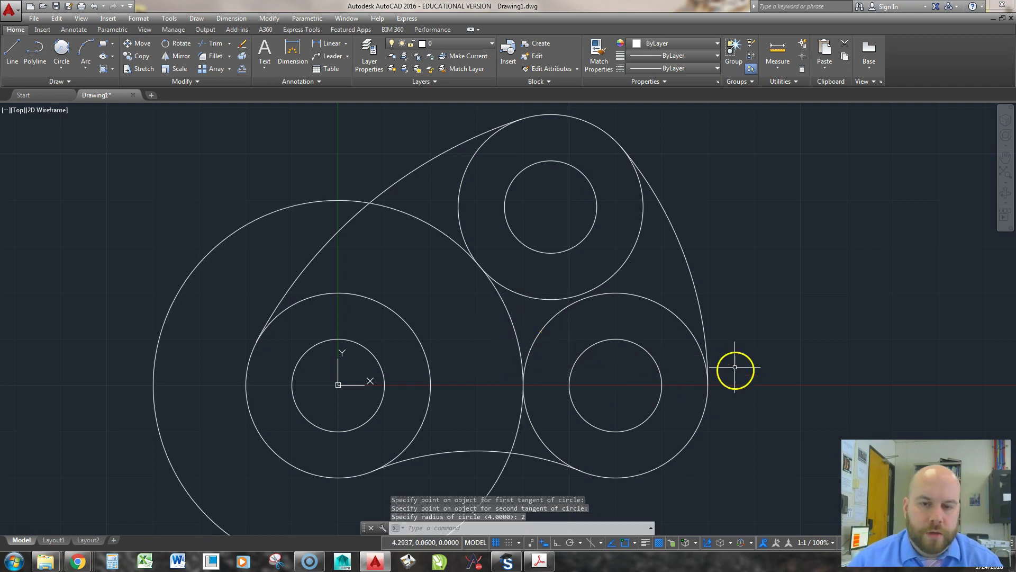
- Trim the radius-2 circle to the arc joining the slot ends' outer circles and remove those circles' portions inside the slot outline
scroll(555, 278, "down", 2)
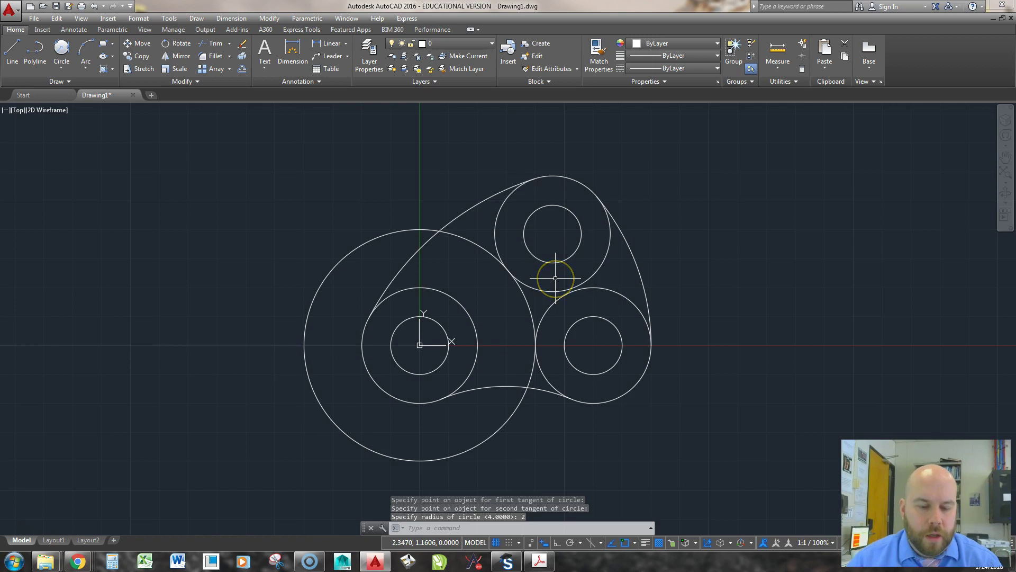
type("tr")
key("Return")
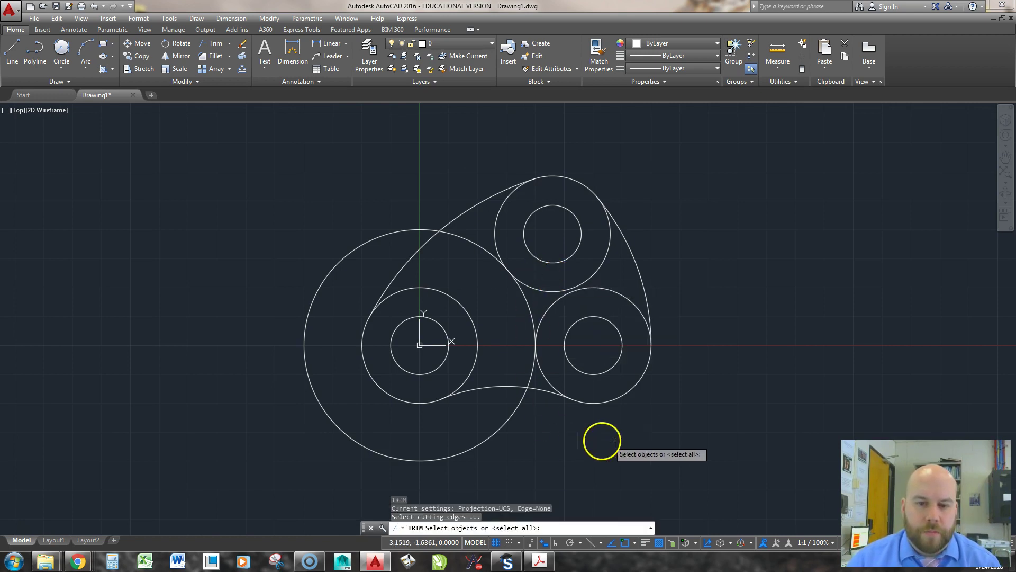
left_click(501, 426)
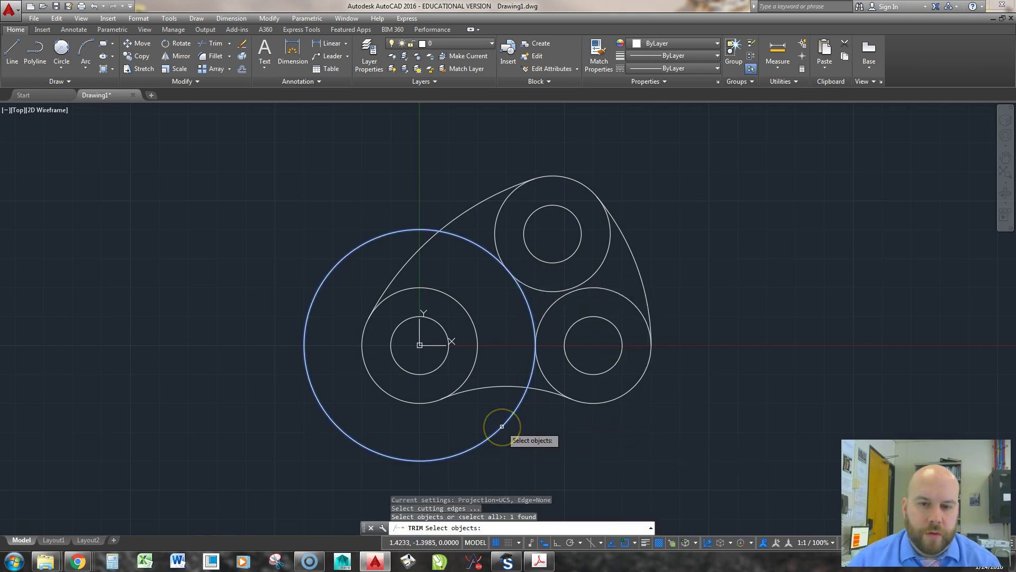
left_click(618, 291)
left_click(605, 262)
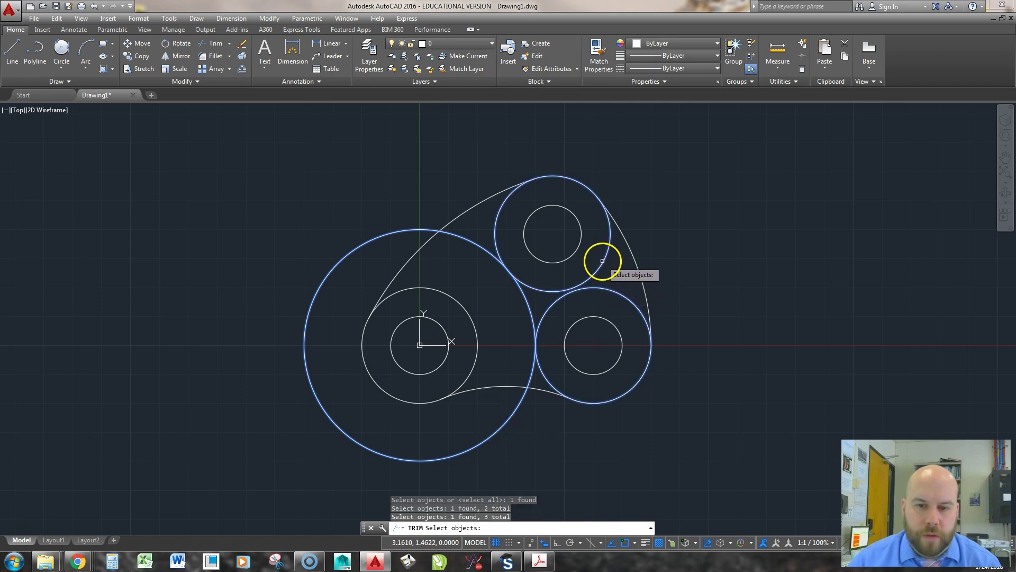
left_click(633, 252)
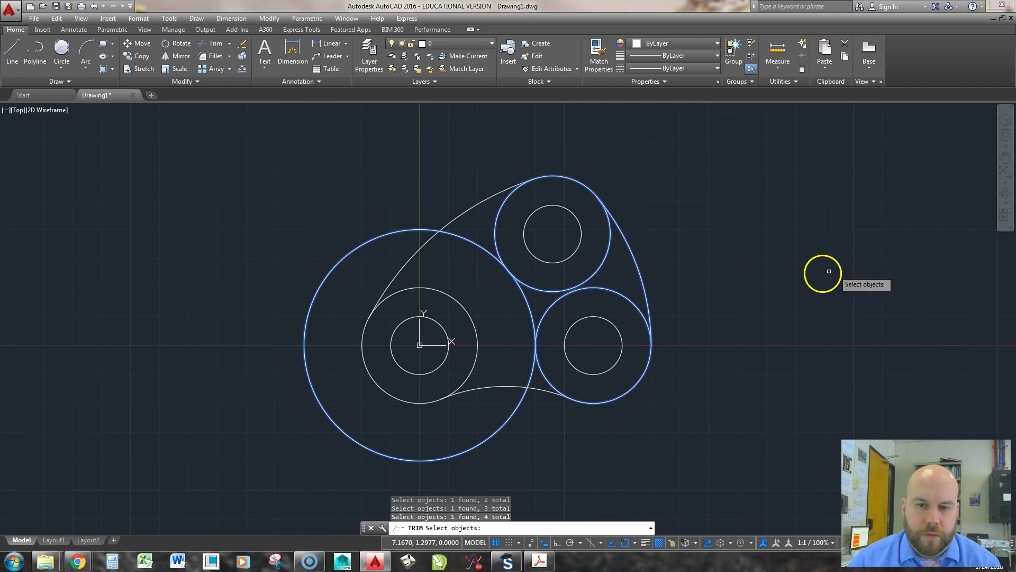
key("Return")
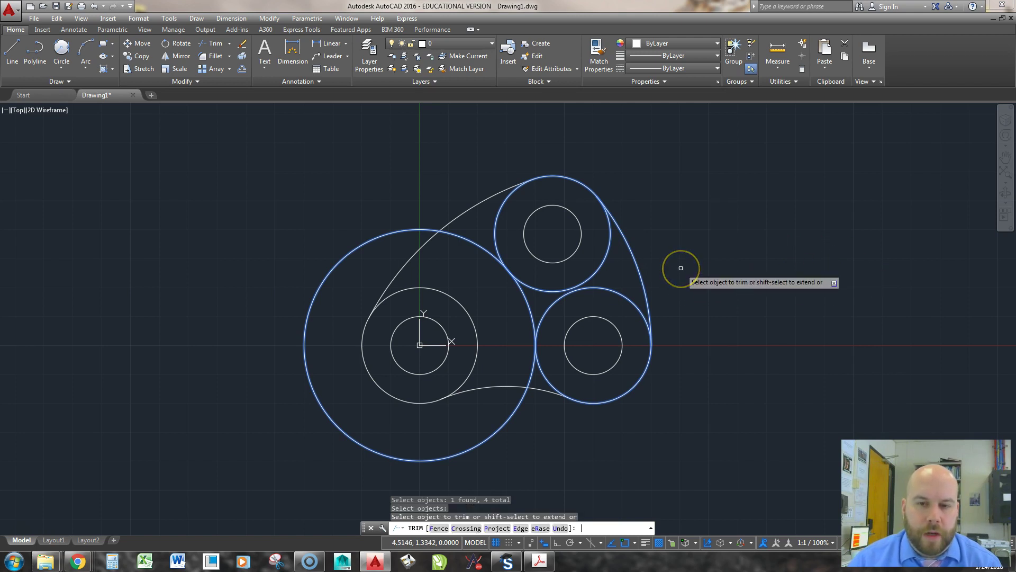
left_click(302, 354)
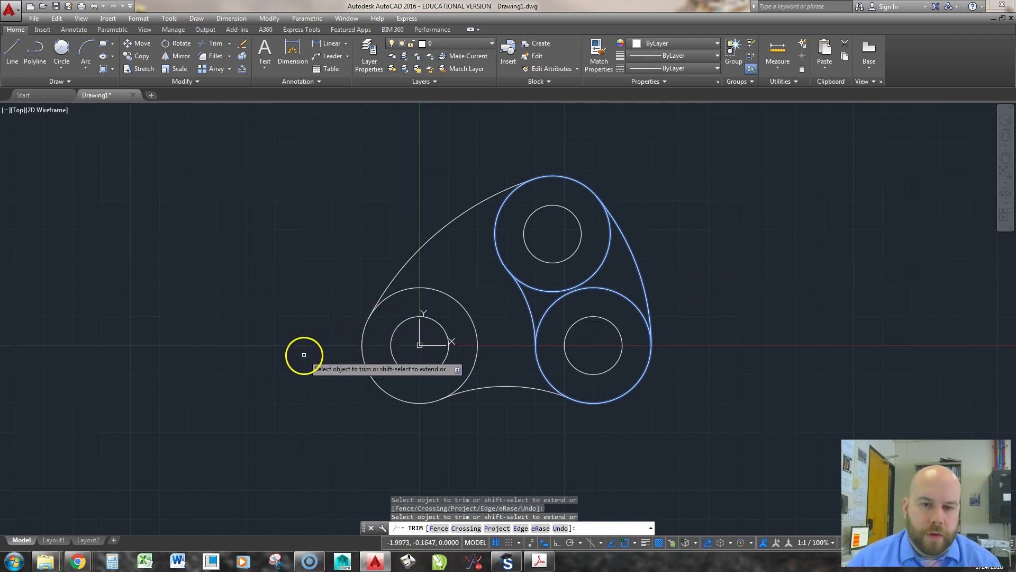
left_click(592, 286)
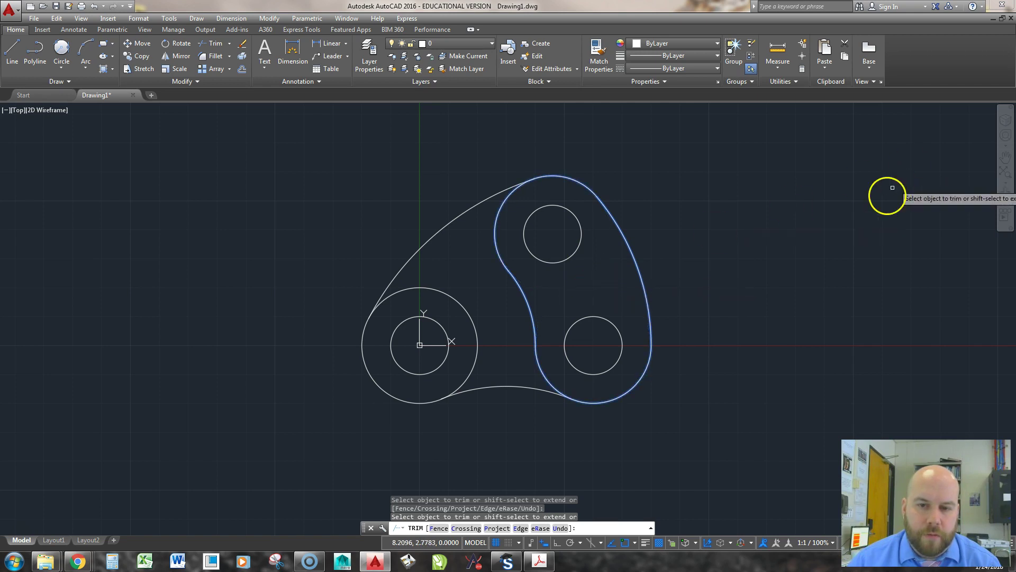
key("Return")
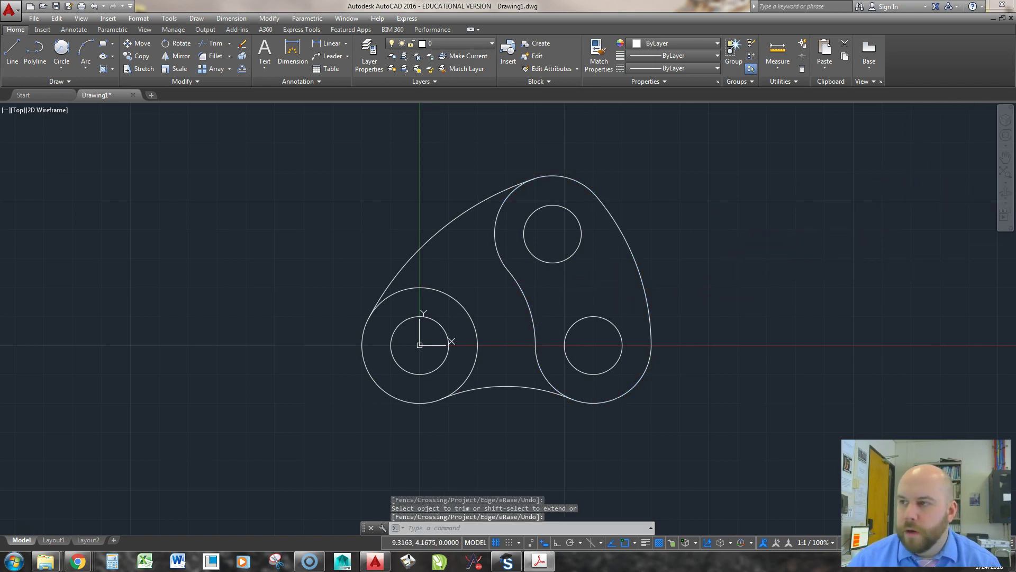
- Examine the slot's centreline radius and width on the Adjustable Support drawing in Acrobat, and return to AutoCAD
key("alt+Tab")
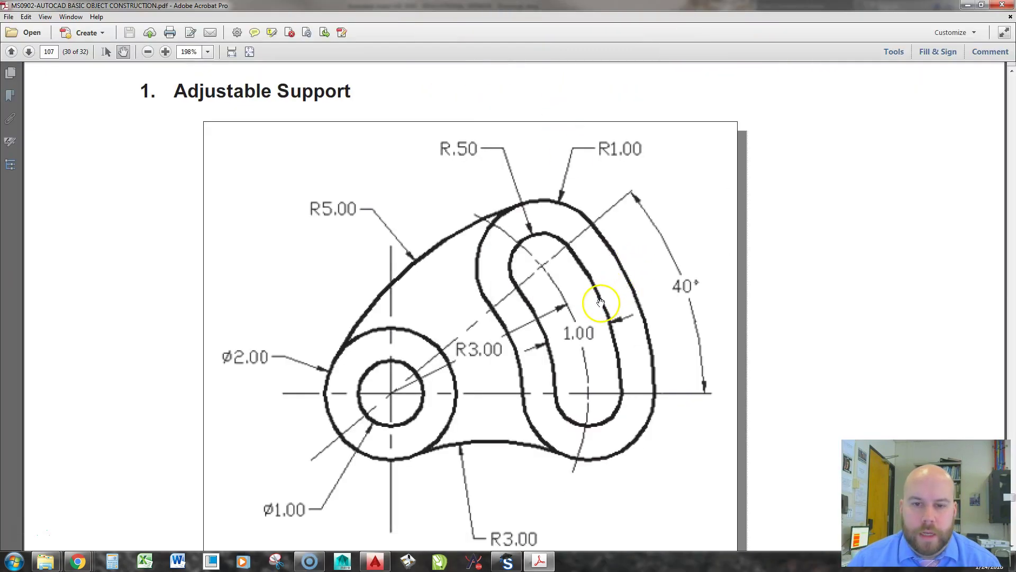
left_click(526, 320)
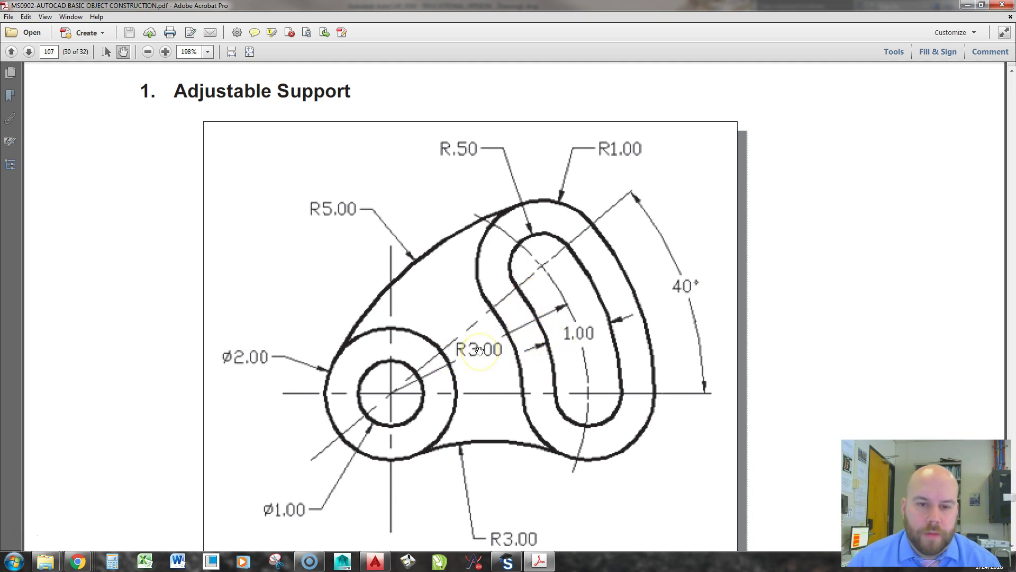
left_click(542, 266)
left_click(568, 243)
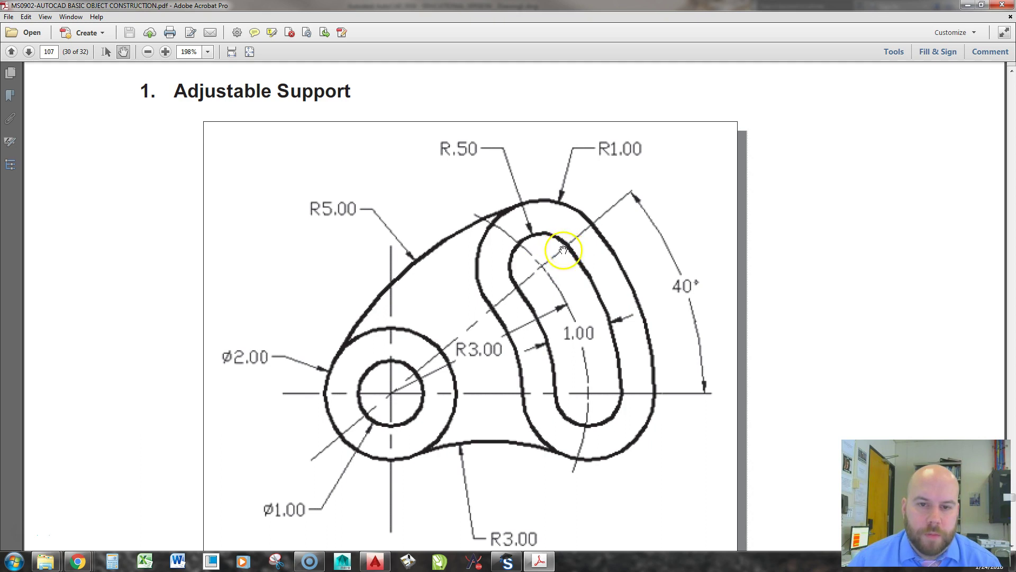
left_click(519, 287)
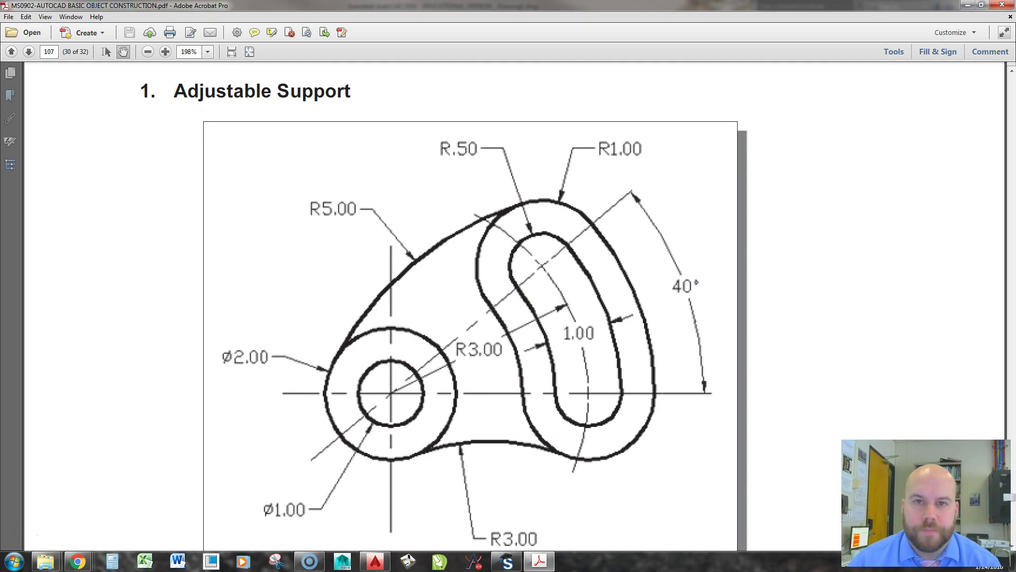
key("alt+Tab")
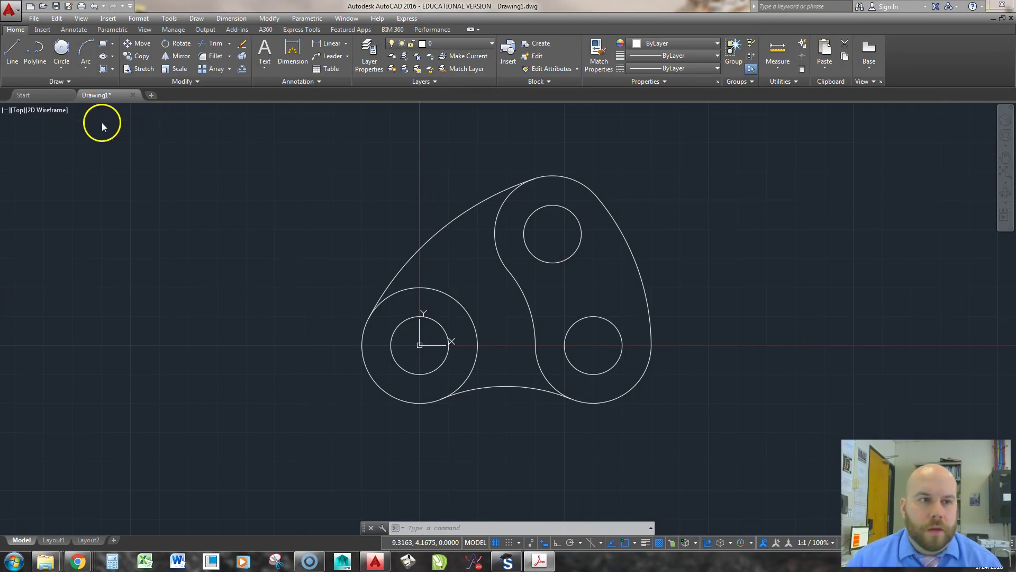
- Draw a radius-3.5 circle tangent to the far sides of the two small slot-end circles, enclosing the hub
left_click(63, 45)
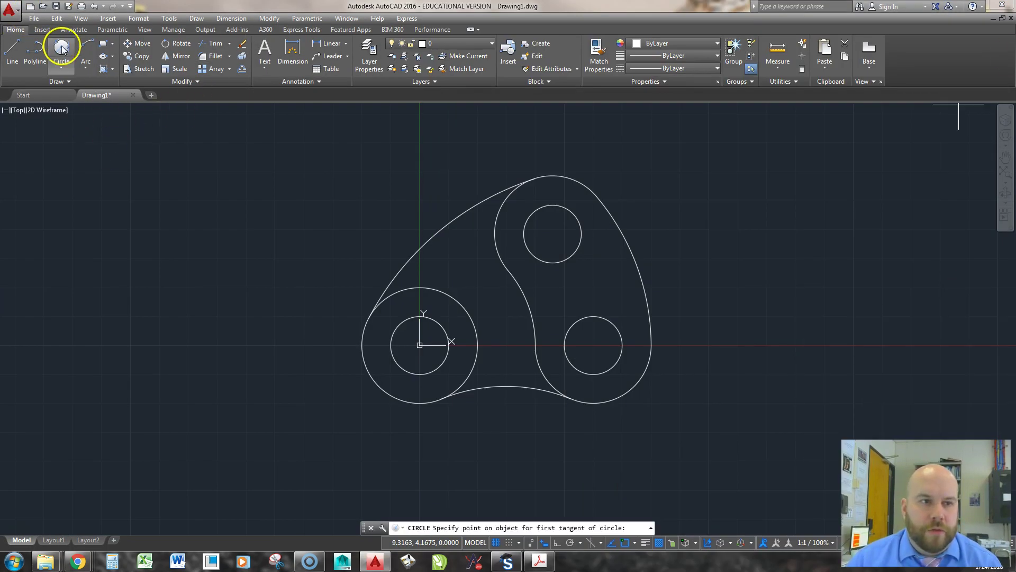
left_click(578, 216)
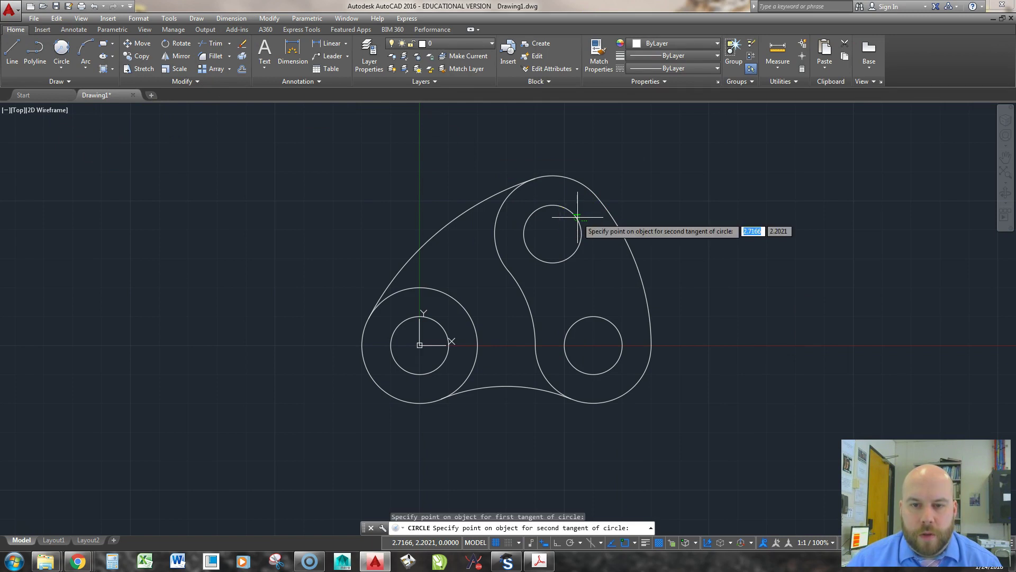
left_click(624, 343)
type("3.5")
key("Return")
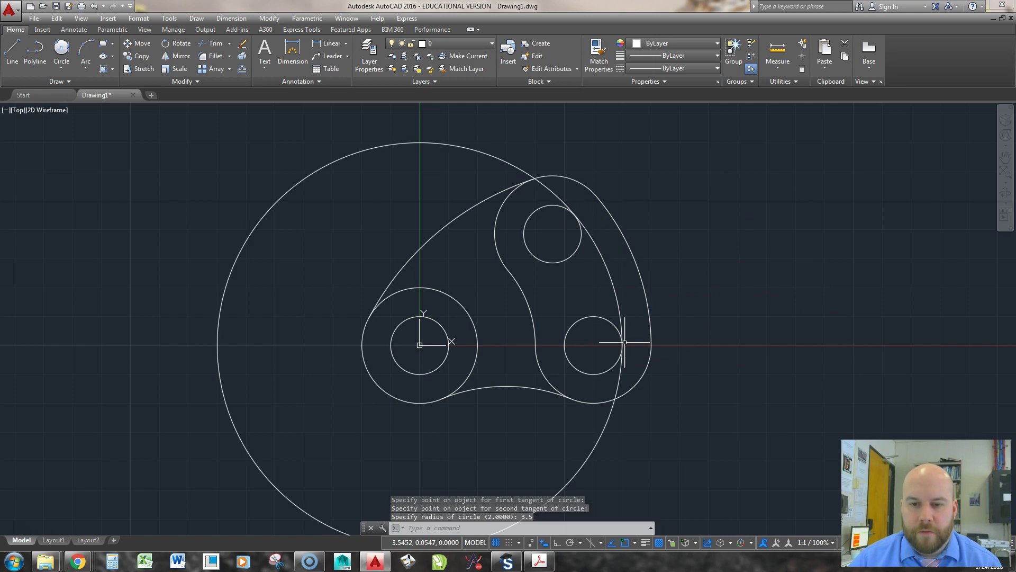
- Draw a radius-2.5 circle tangent to the hub-facing sides of the two small slot-end circles
left_click(62, 48)
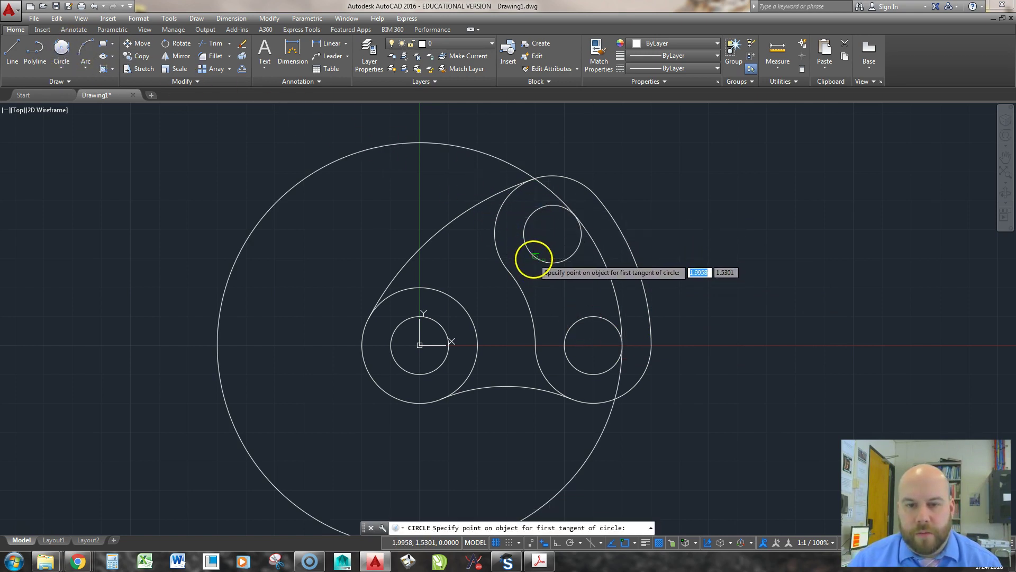
left_click(534, 258)
left_click(567, 331)
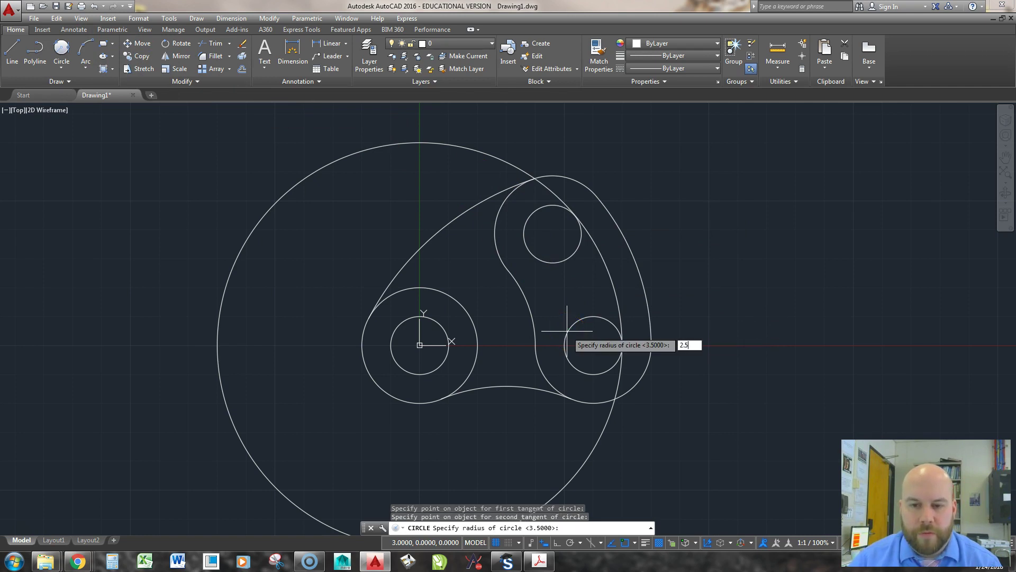
type("2.5")
key("Return")
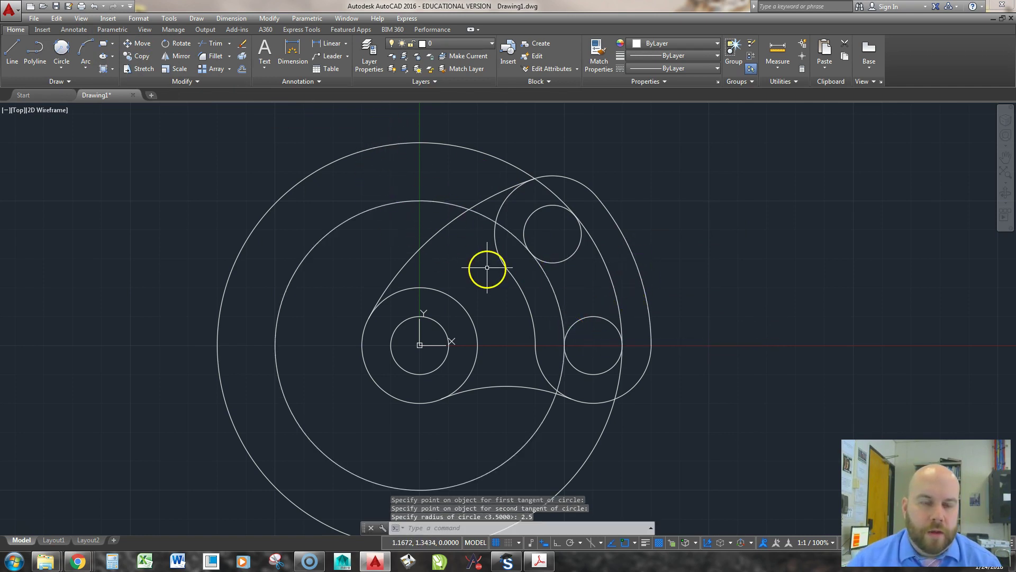
- Trim the radius-3.5 and radius-2.5 circles and the inner halves of the small slot-end circles to form the closed curved inner slot
type("TR")
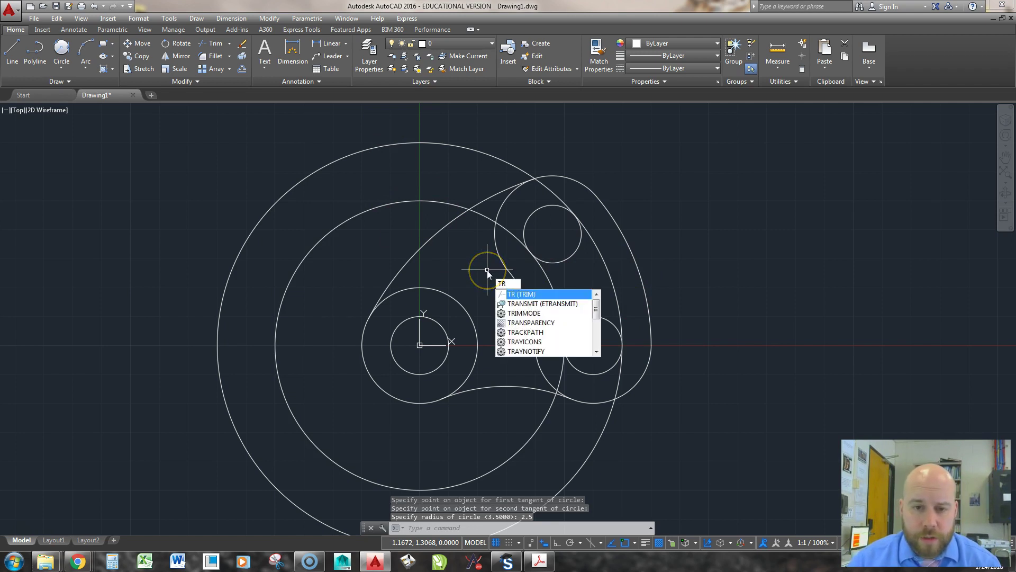
key("Return")
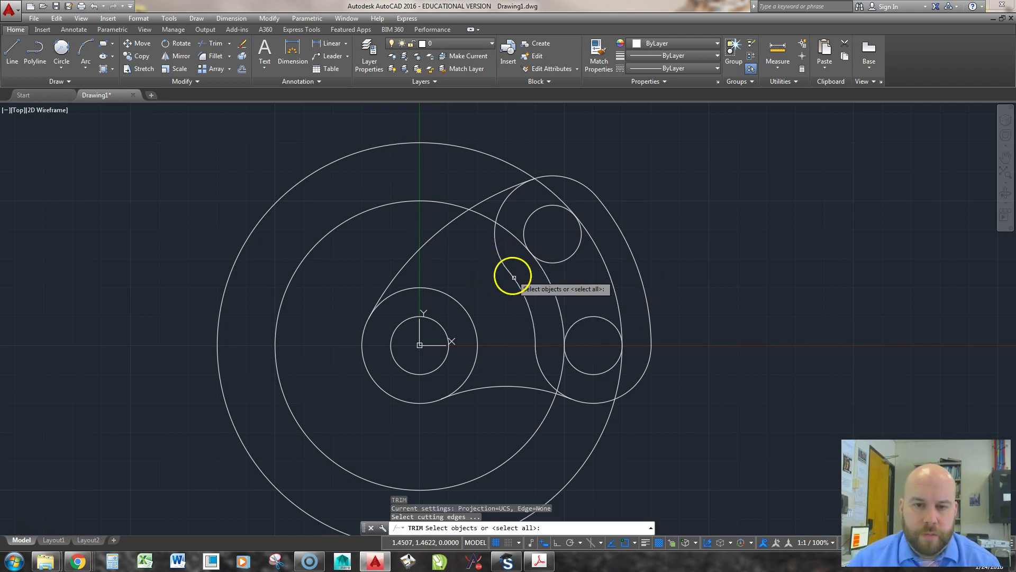
left_click(607, 420)
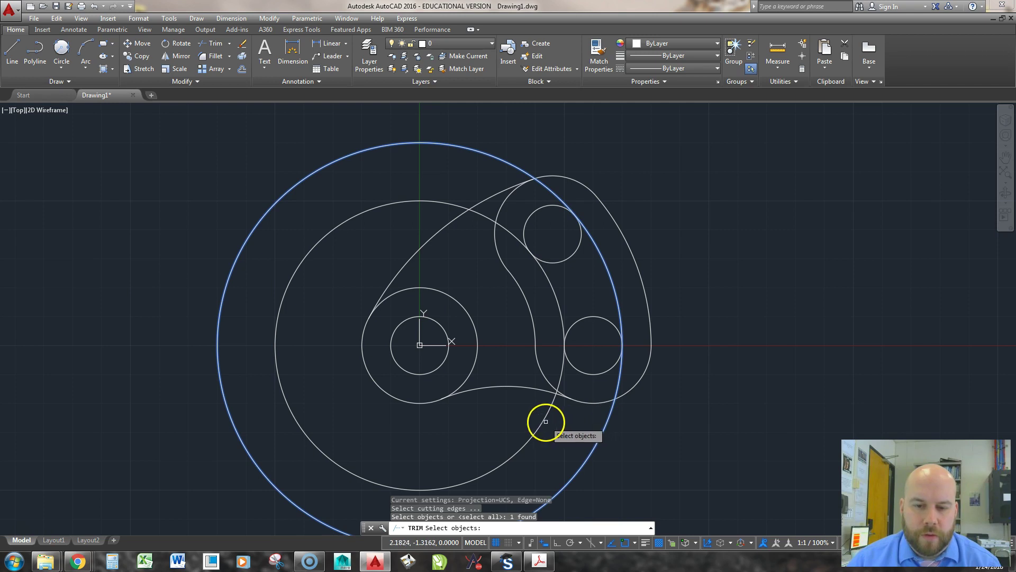
left_click(545, 422)
left_click(597, 373)
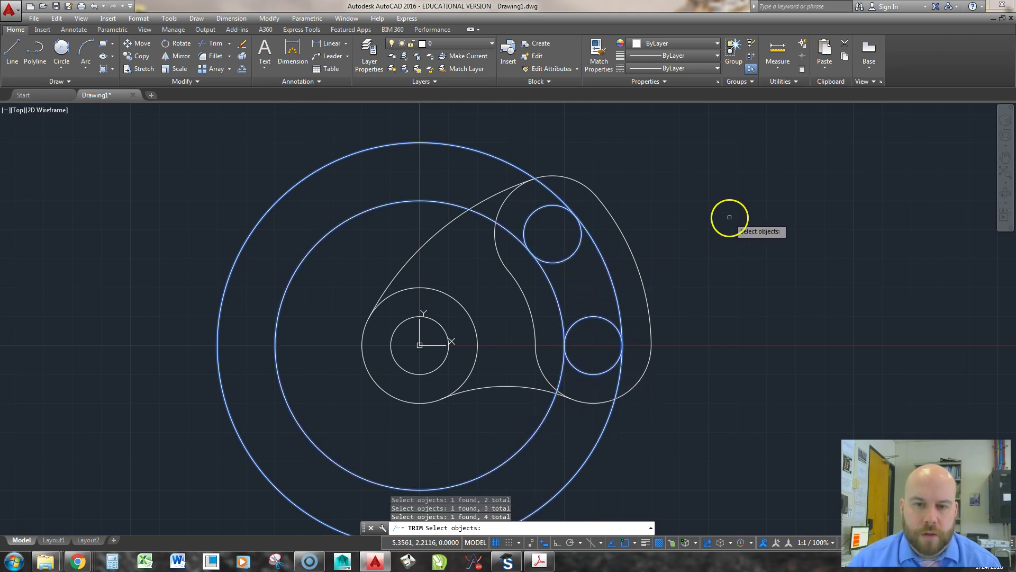
key("Return")
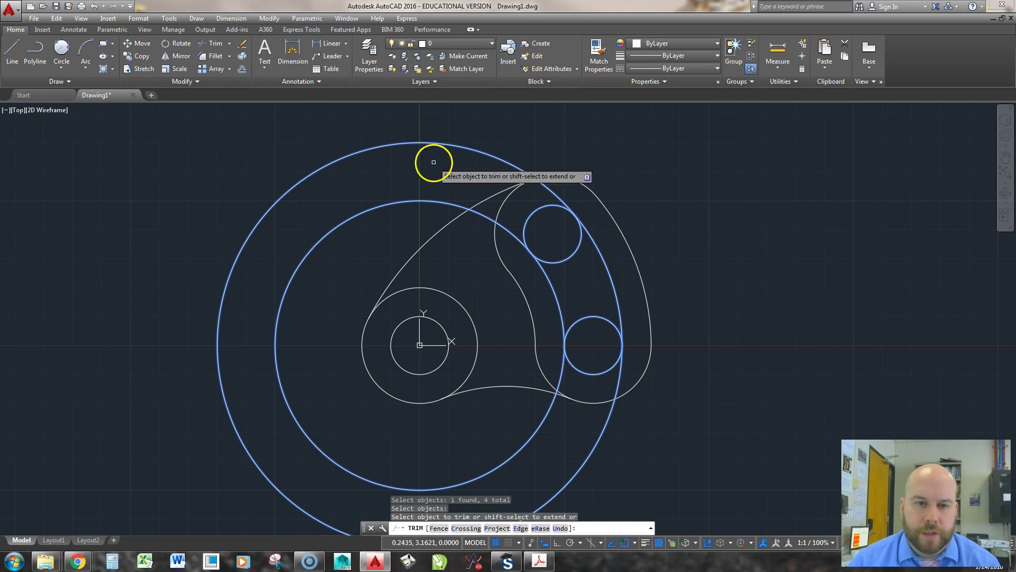
left_click(220, 311)
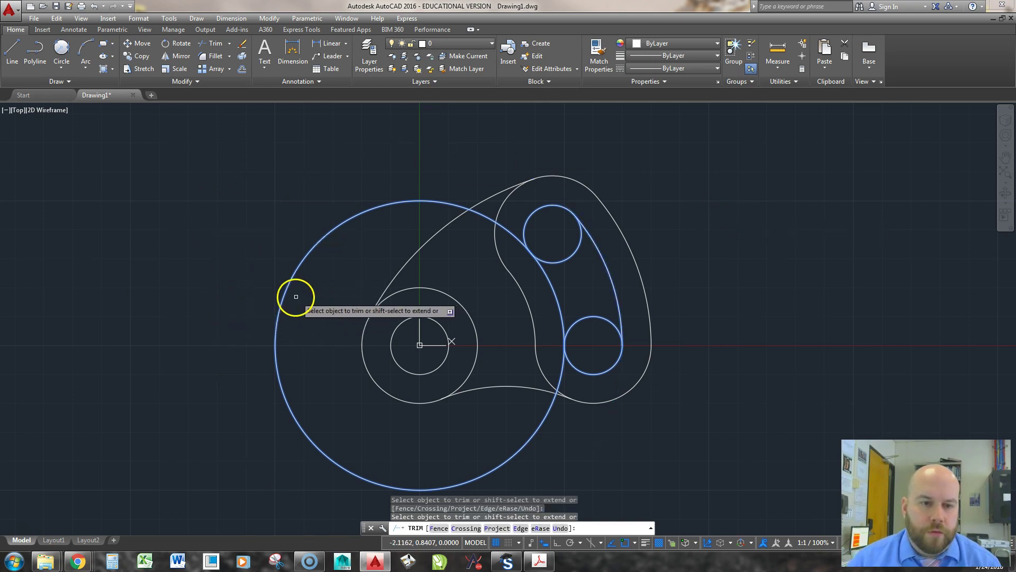
left_click(281, 294)
left_click(573, 251)
left_click(588, 317)
key("Escape")
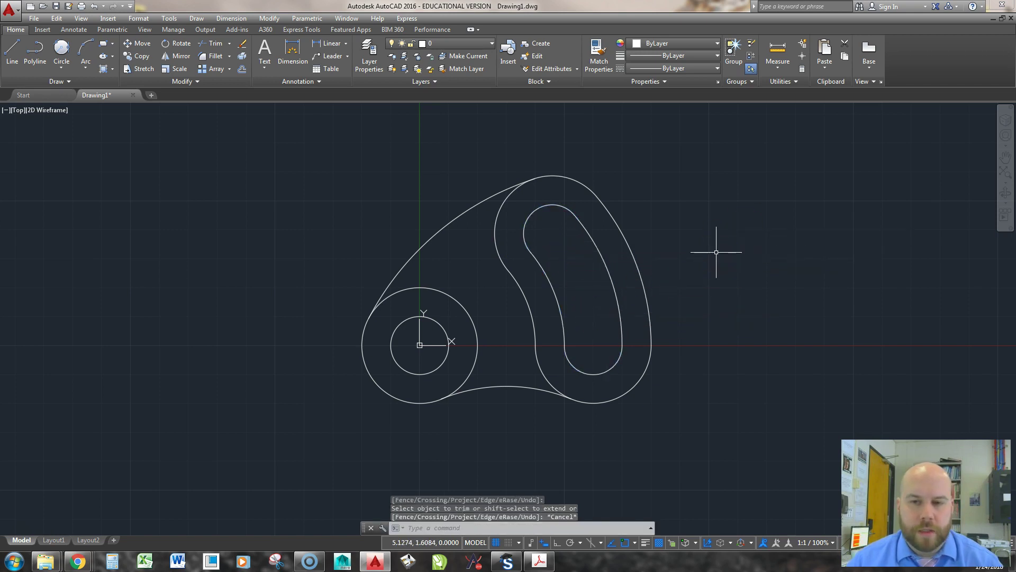
- Place the AutoCAD and Acrobat windows side by side and frame the part in both to compare the drawing with the PDF
middle_click_drag(714, 271, 730, 287)
left_click_drag(826, 6, 2, 50)
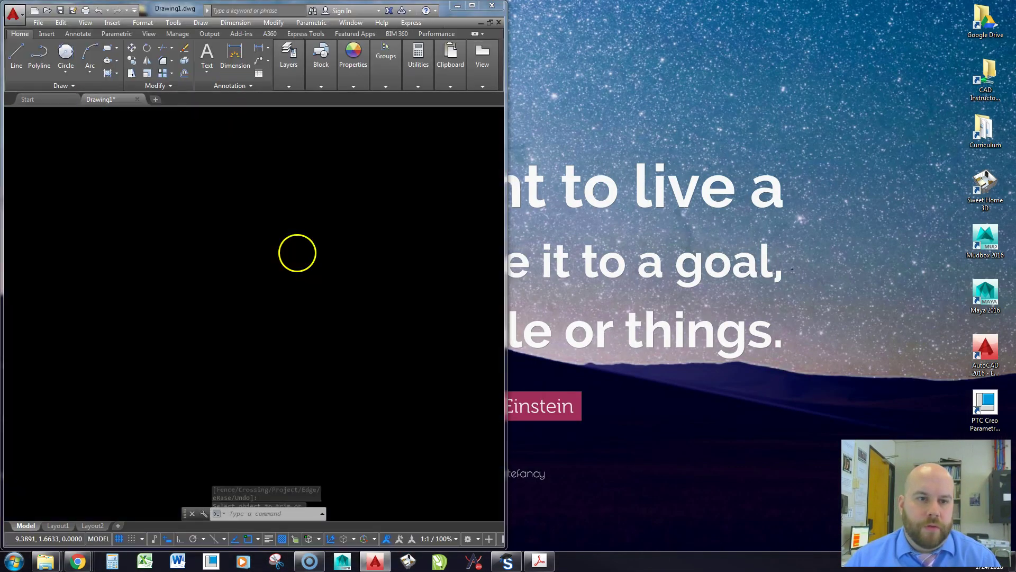
mouse_move(363, 356)
middle_mouse_down()
mouse_move(317, 341)
mouse_move(379, 388)
middle_mouse_up()
scroll(315, 340, "up", 2)
left_click(540, 561)
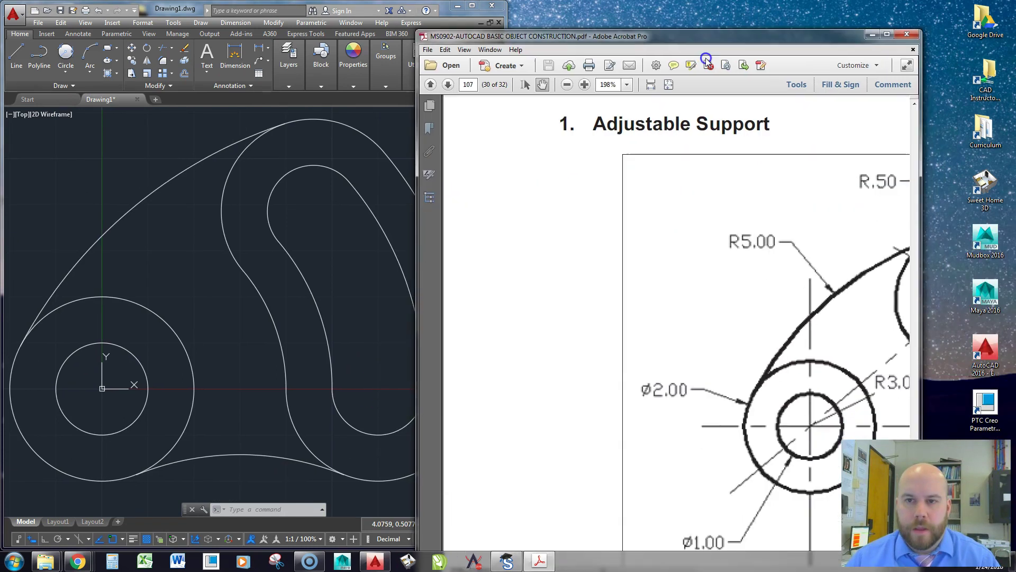
left_click_drag(797, 11, 800, 7)
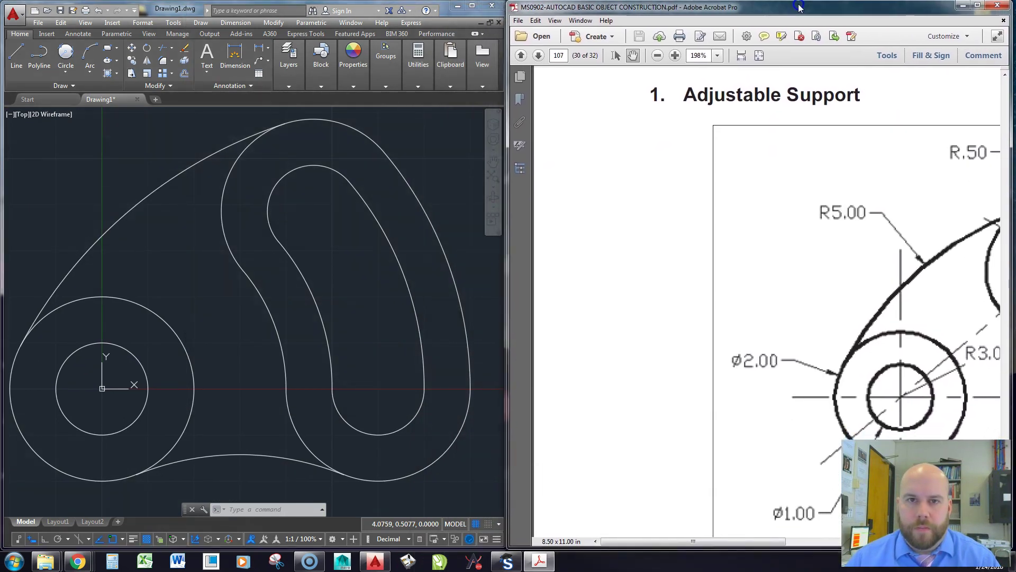
mouse_move(897, 304)
left_mouse_down()
mouse_move(825, 286)
mouse_move(660, 274)
mouse_move(650, 263)
left_mouse_up()
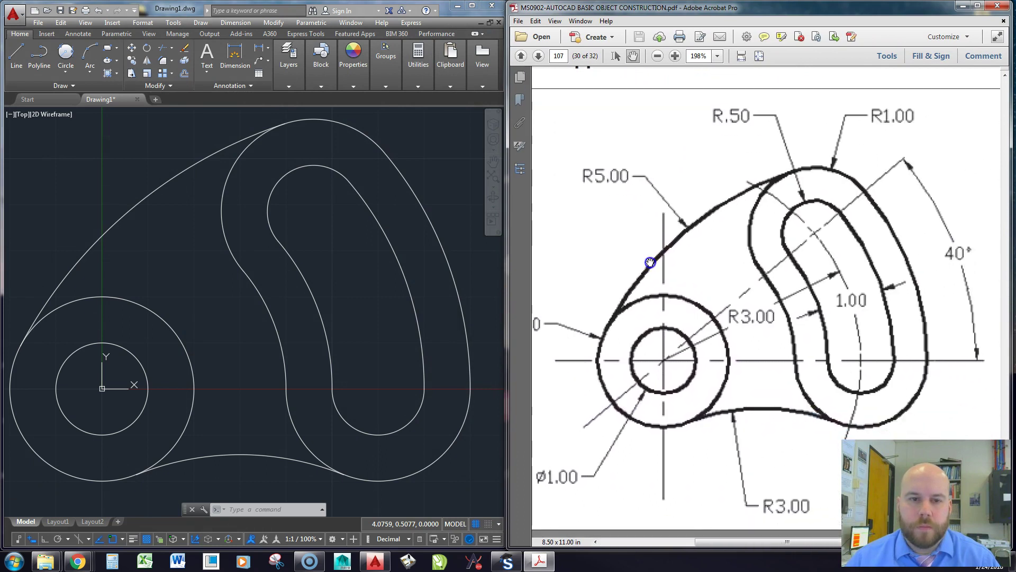